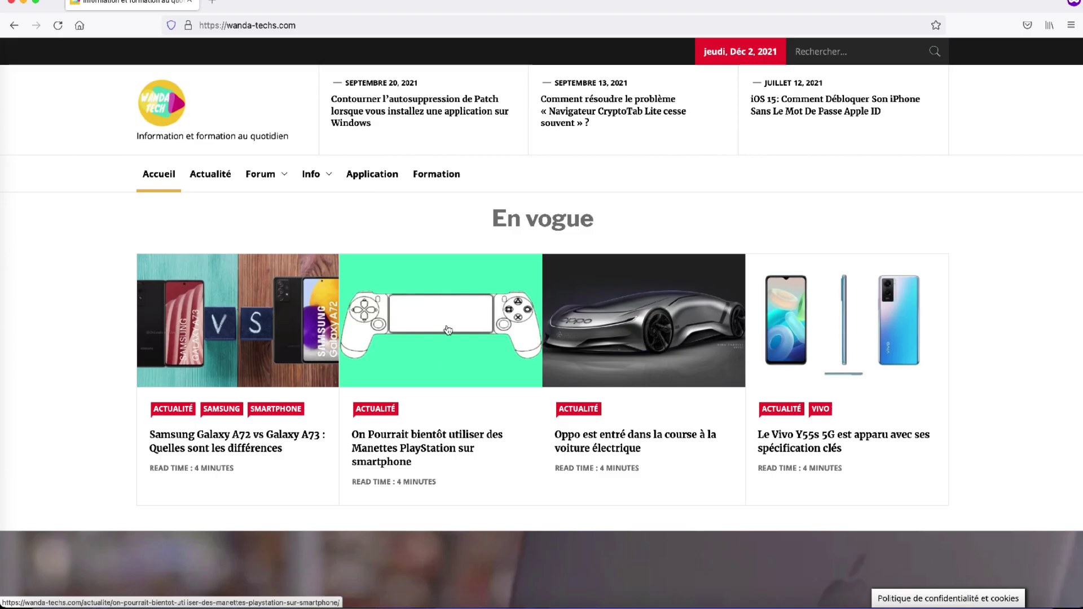
Open the article about using PlayStation controllers on smartphones and look over its beginning.
left_click(451, 327)
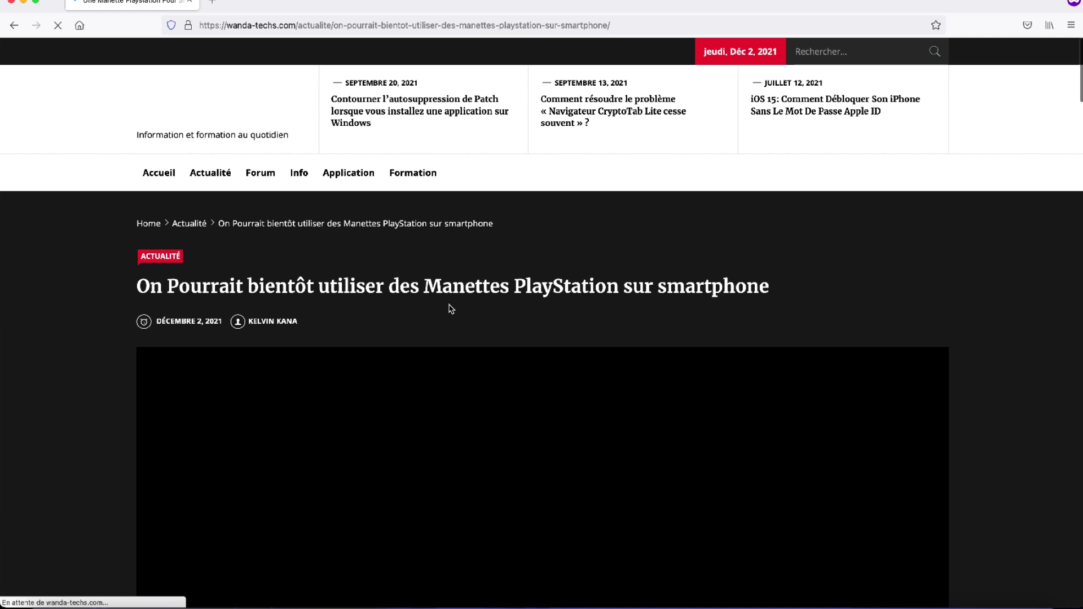
scroll(442, 357, "down", 5)
scroll(443, 358, "up", 2)
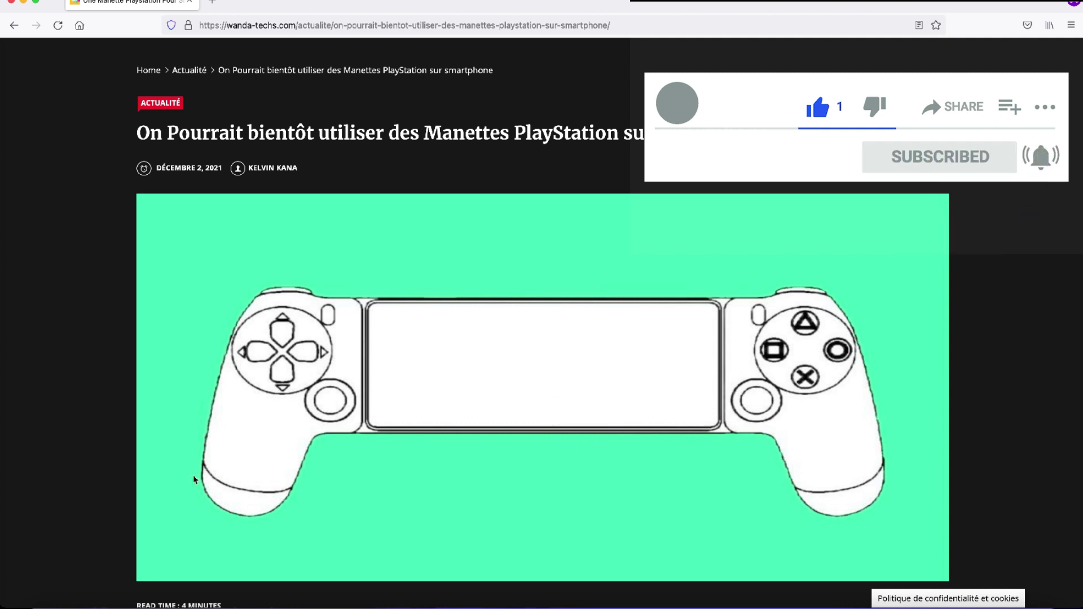
Switch to Adobe Premiere Pro 2020.
left_click(105, 605)
type("pr")
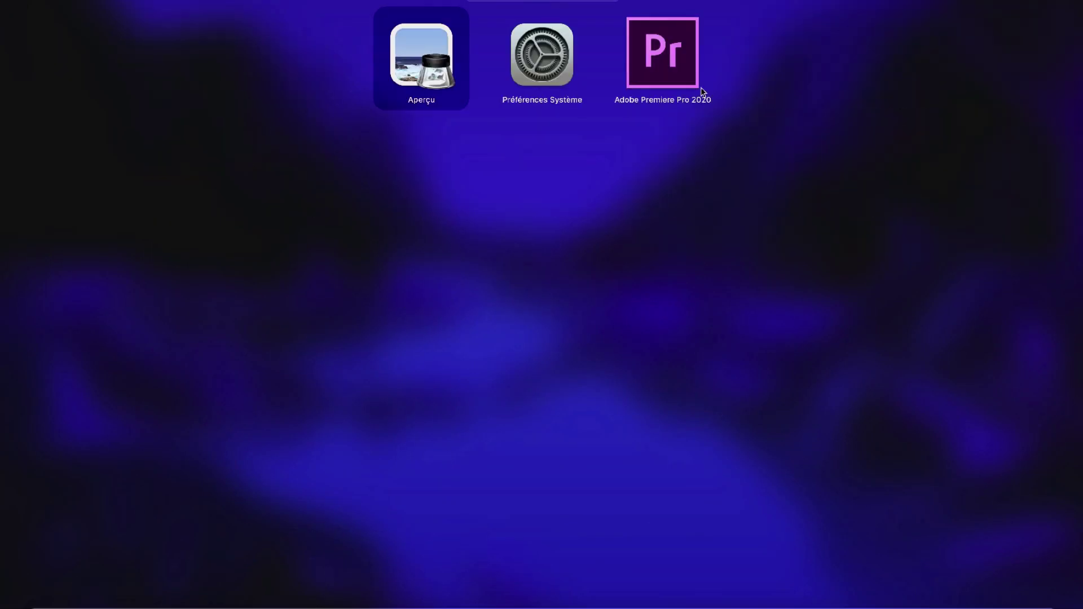
left_click(662, 73)
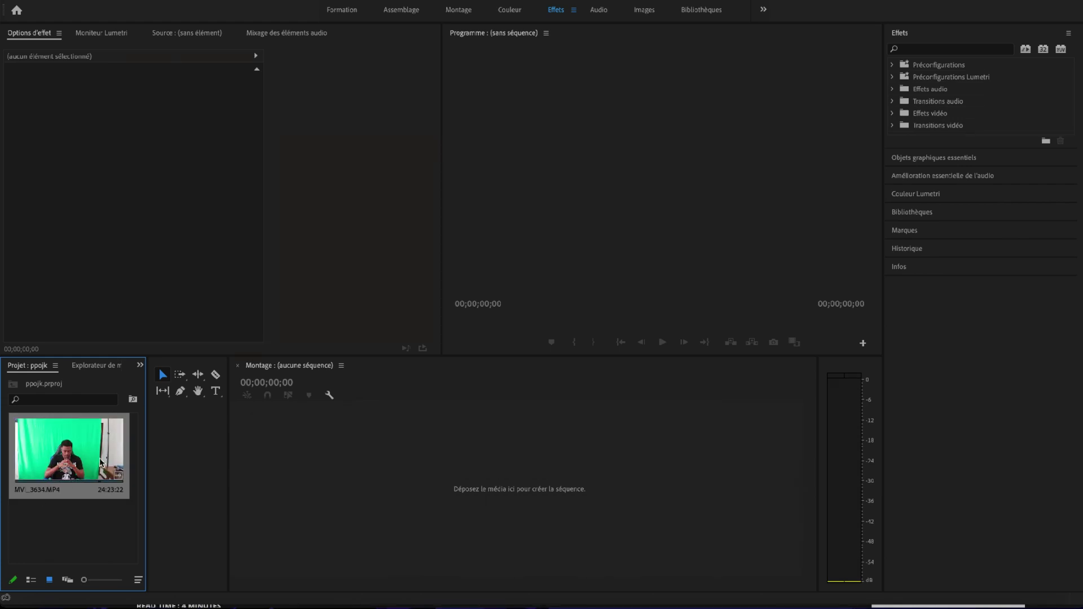
Create a sequence from the green-screen clip MVI_3634.MP4 and place the playhead at 00:01:38:05.
left_click_drag(101, 462, 303, 472)
left_click(465, 388)
left_click(504, 395)
left_click_drag(505, 395, 673, 391)
left_click(611, 398)
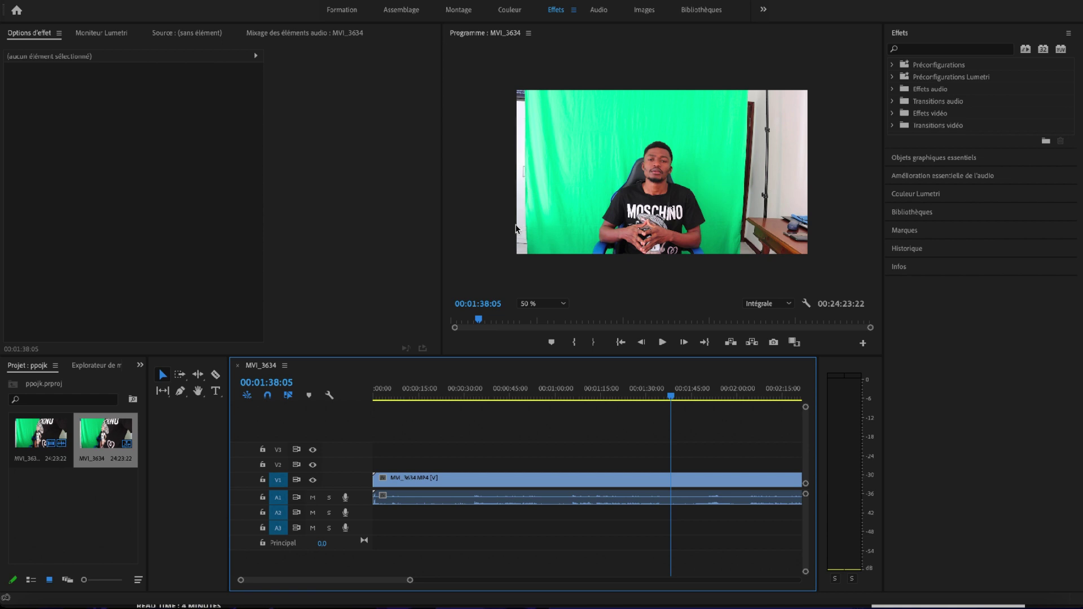
Apply the Recadrage video effect from the Transformation category to the MVI_3634 clip on V1.
left_click(793, 226)
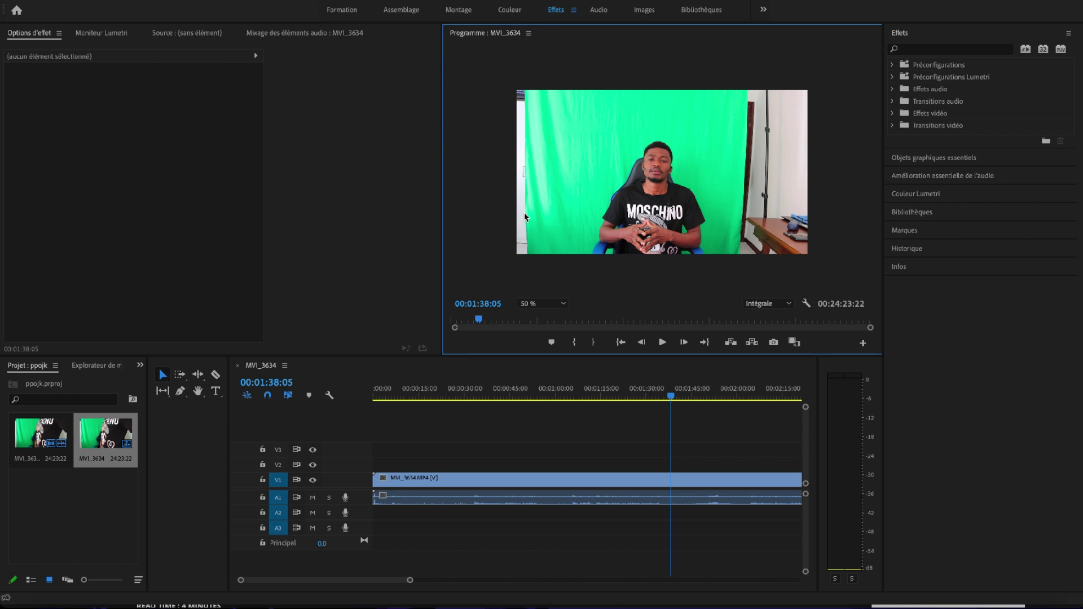
left_click(980, 88)
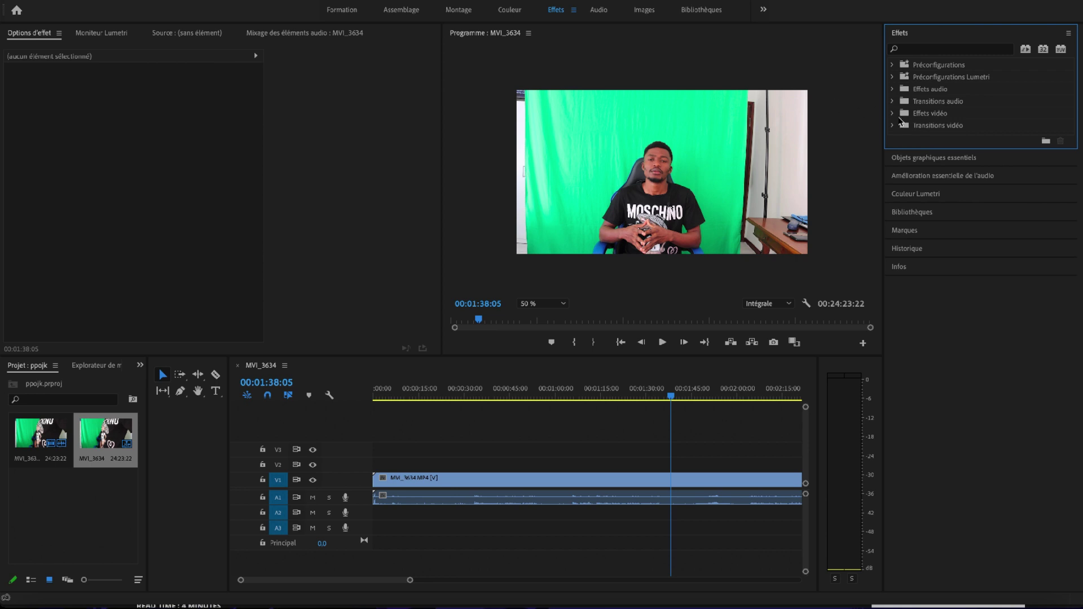
left_click(894, 114)
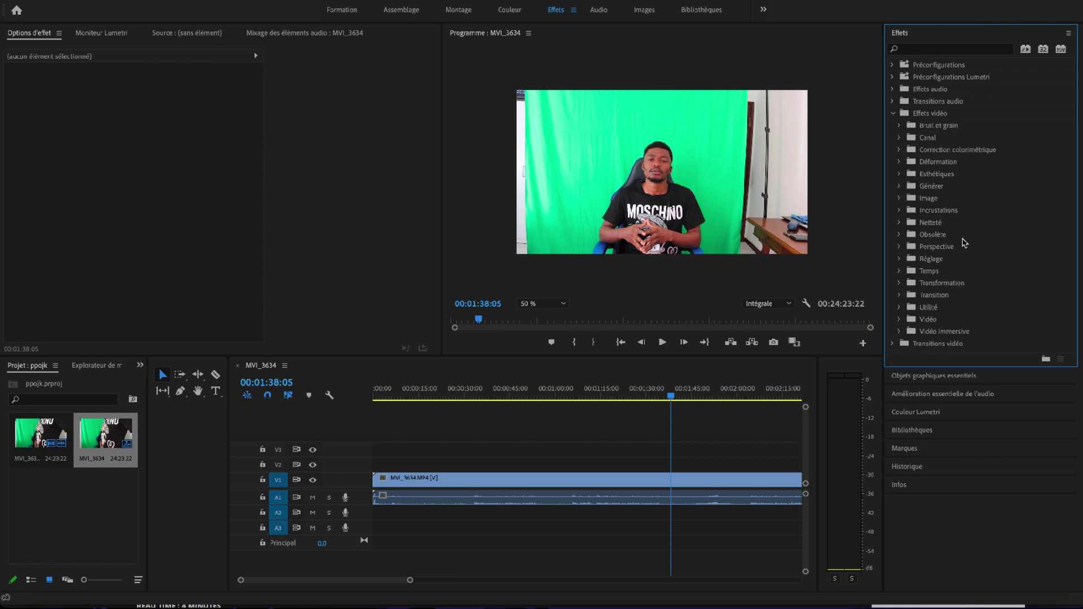
left_click(900, 283)
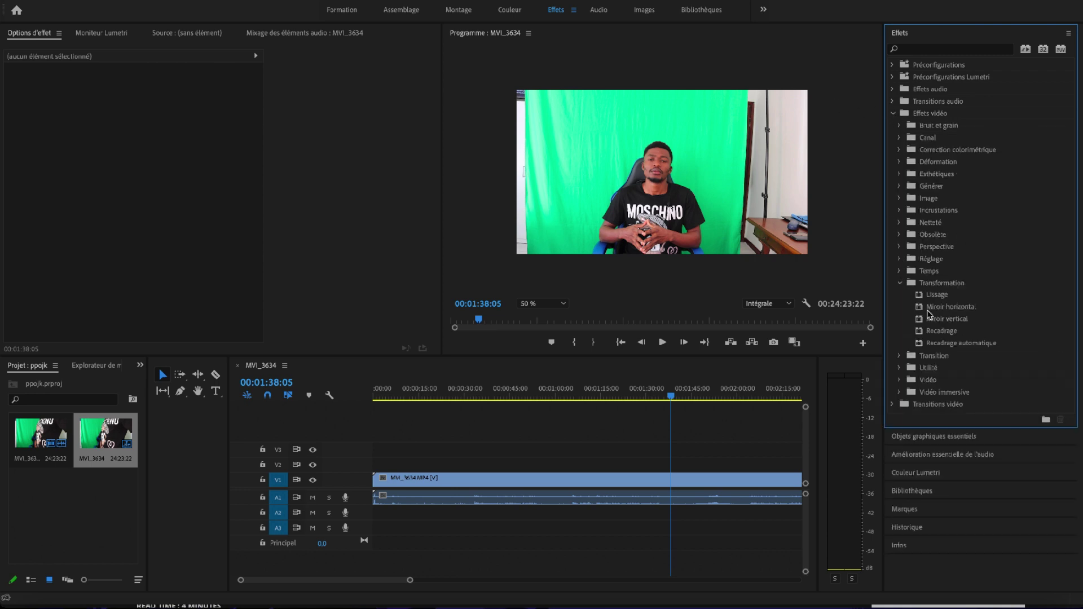
left_click_drag(937, 335, 622, 486)
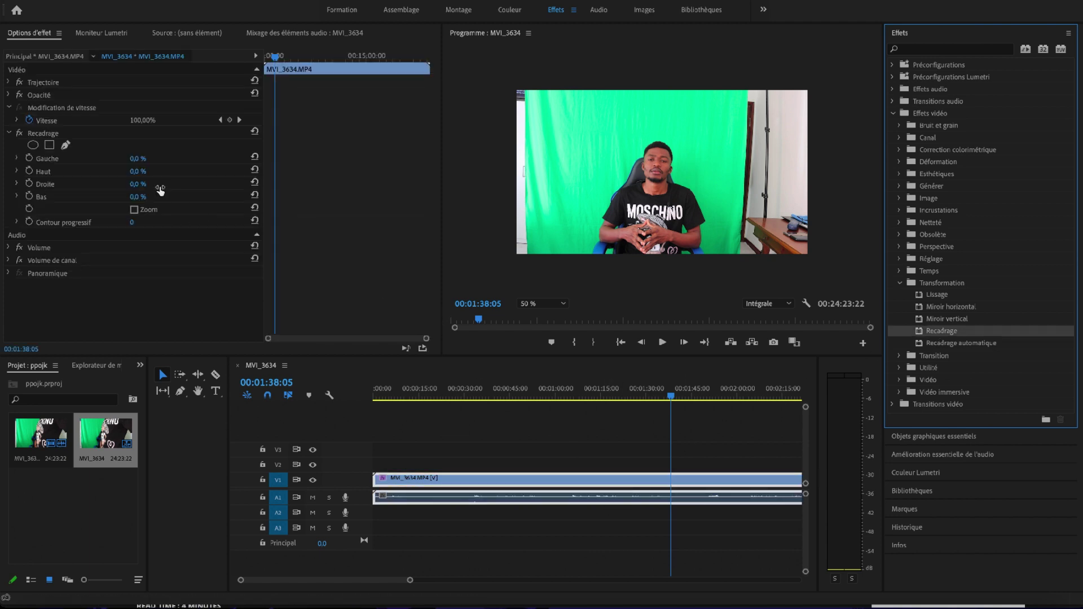
Crop the clip with Recadrage set to Gauche 10%, Haut 29% and Droite 26%.
left_click(138, 163)
left_click_drag(139, 158, 150, 159)
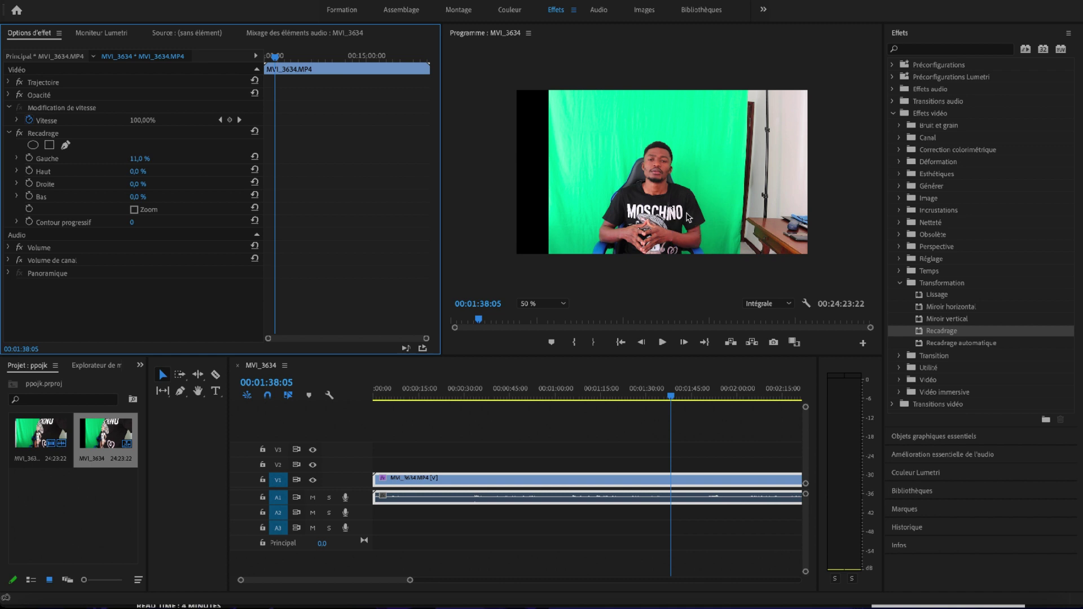
left_click_drag(140, 158, 140, 159)
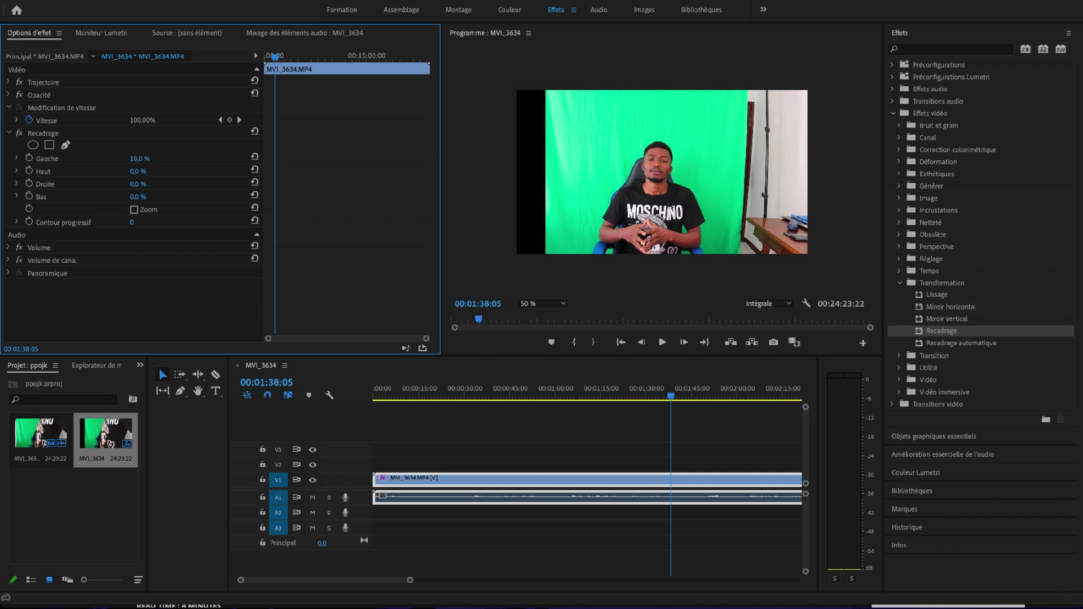
mouse_move(137, 184)
left_mouse_down()
mouse_move(154, 184)
mouse_move(148, 172)
left_mouse_up()
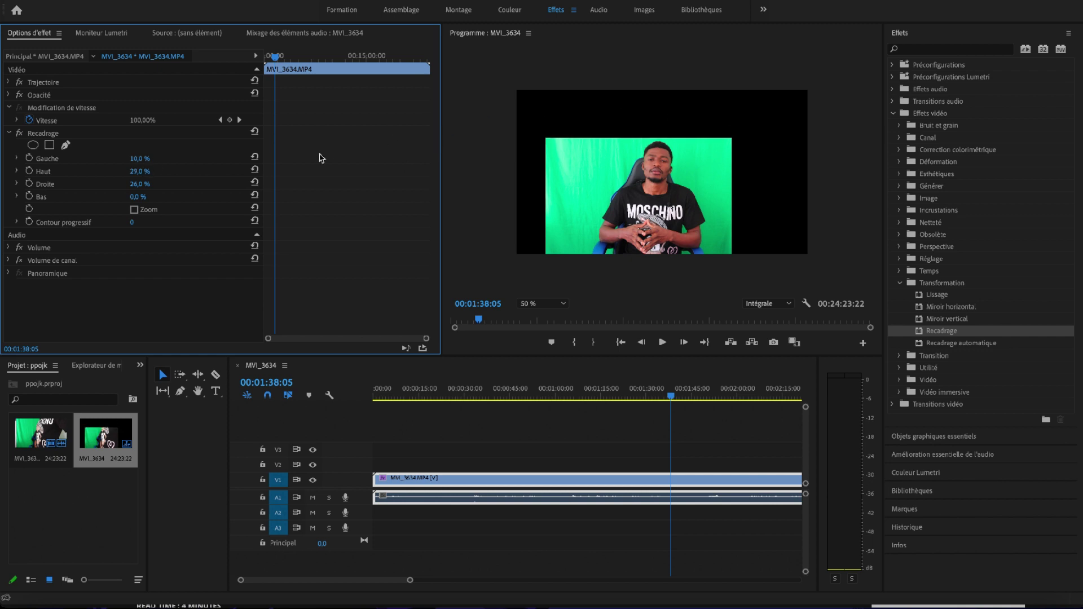
Enlarge the cropped clip in the frame and shift it so the presenter sits against the lower edge.
left_click(662, 191)
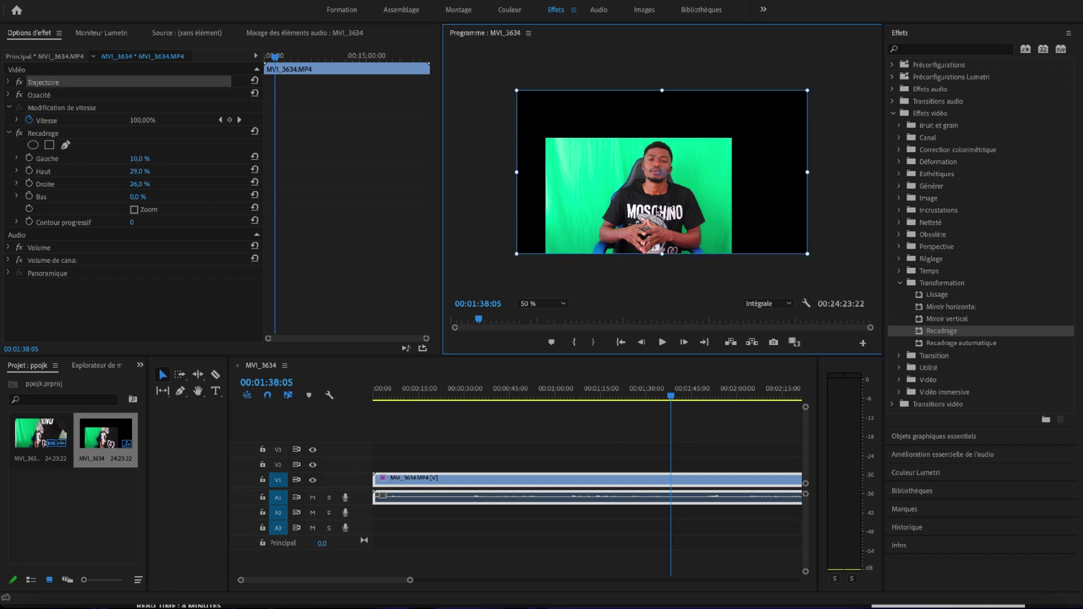
left_click_drag(660, 209, 685, 196)
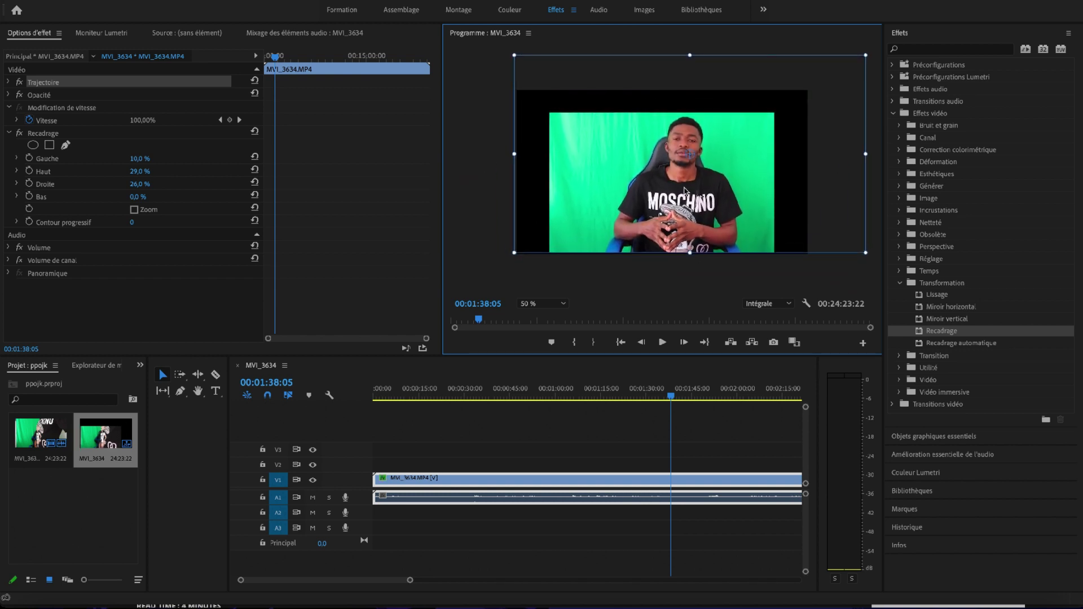
left_click(630, 280)
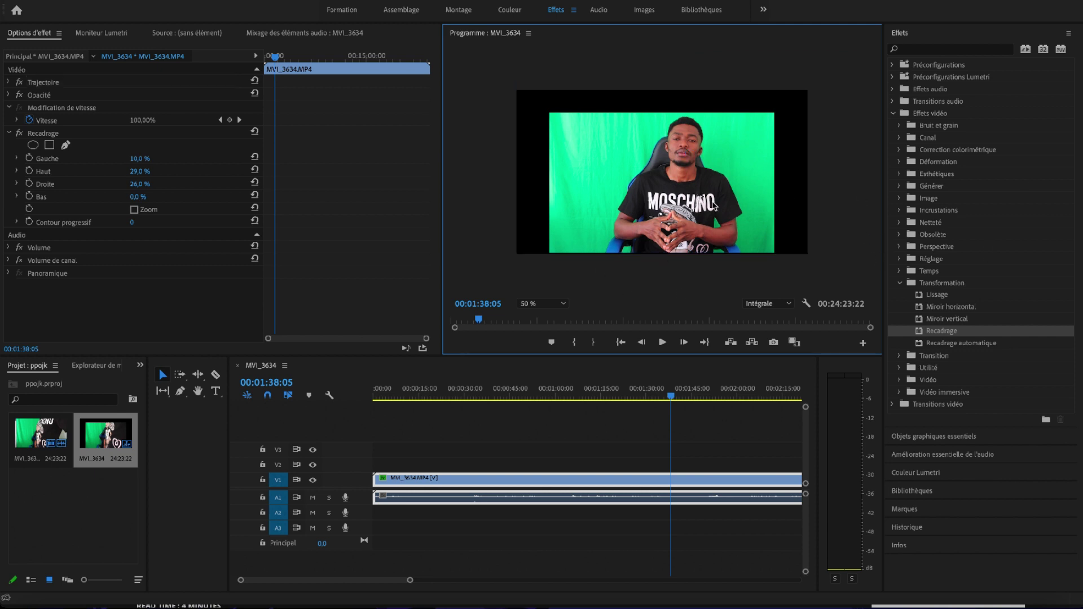
Move the playhead to 00:01:55:00 and apply the UltraKey effect from Incrustations to the clip.
left_click(648, 404)
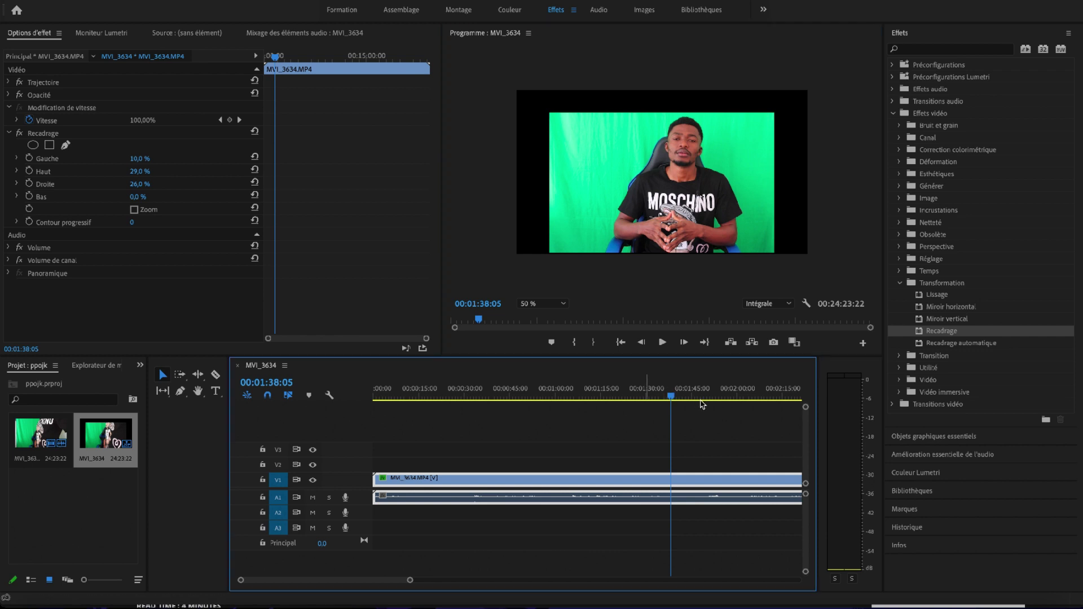
left_click_drag(670, 397, 723, 402)
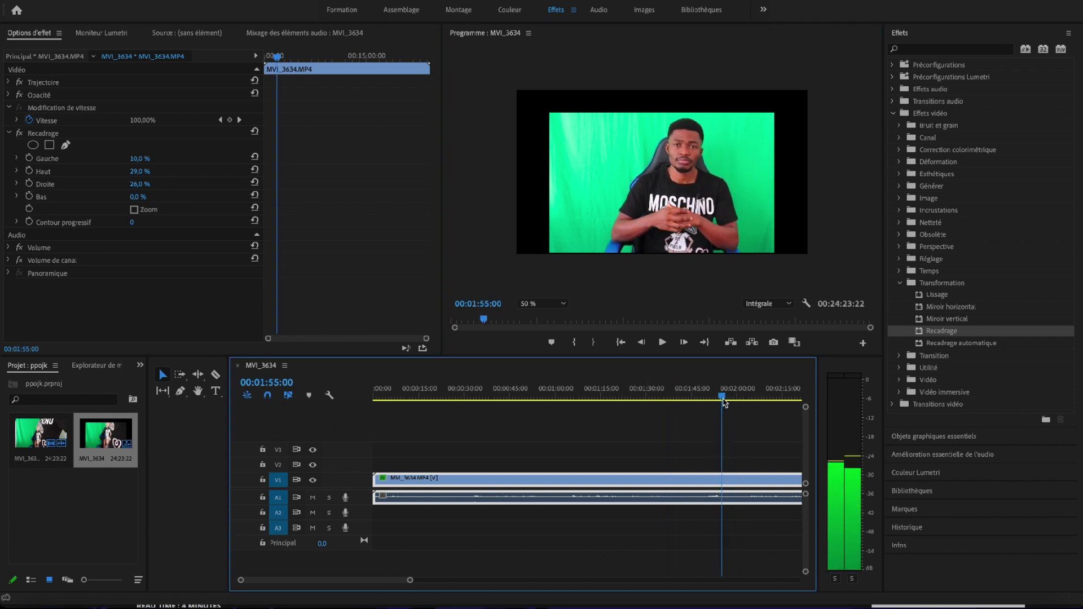
left_click(900, 210)
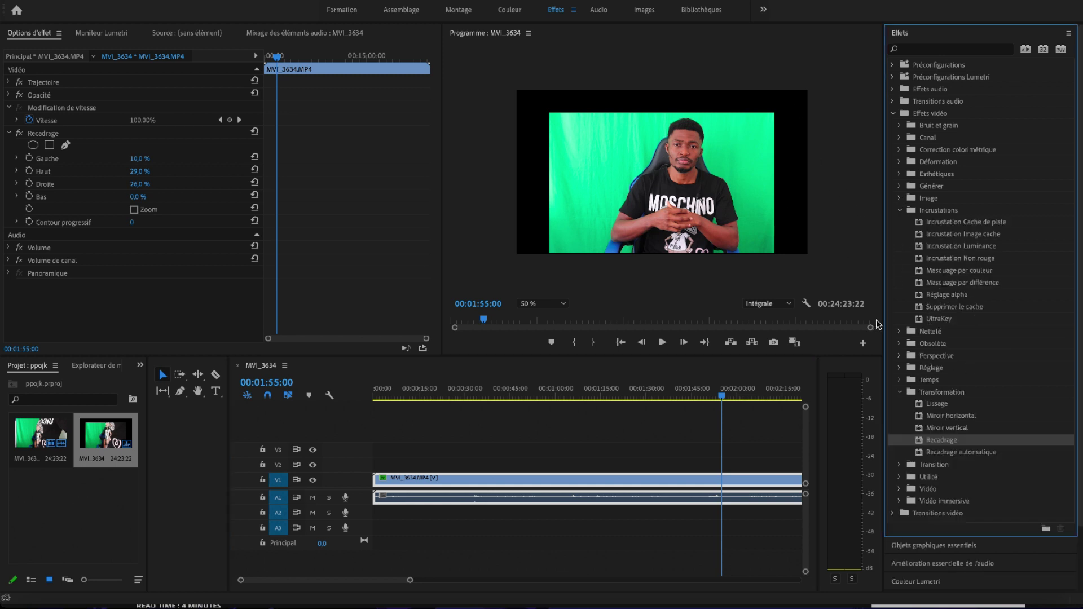
left_click_drag(925, 319, 718, 480)
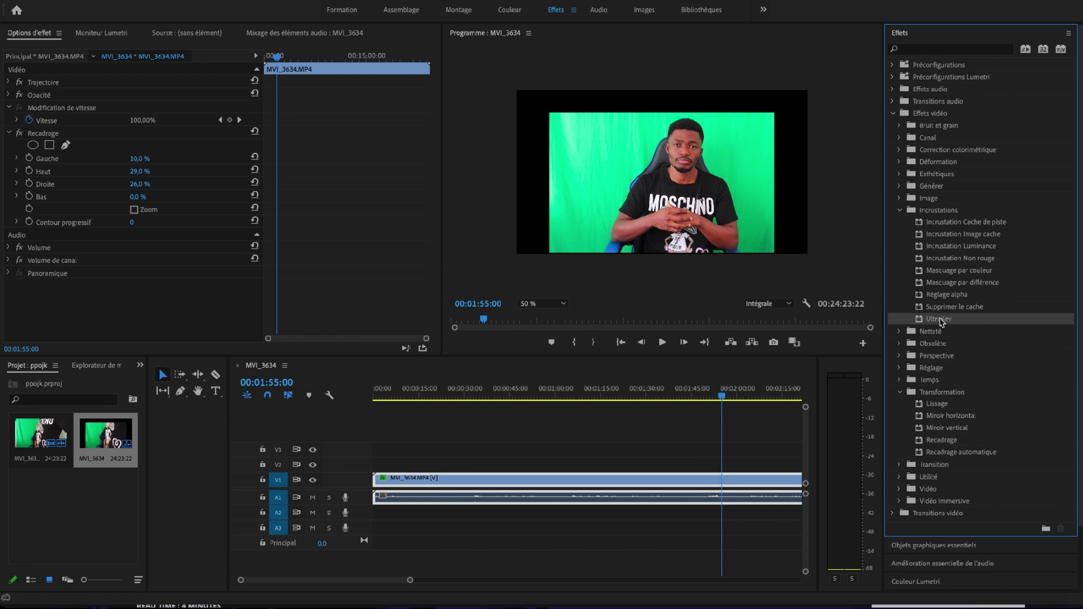
left_click_drag(952, 321, 685, 486)
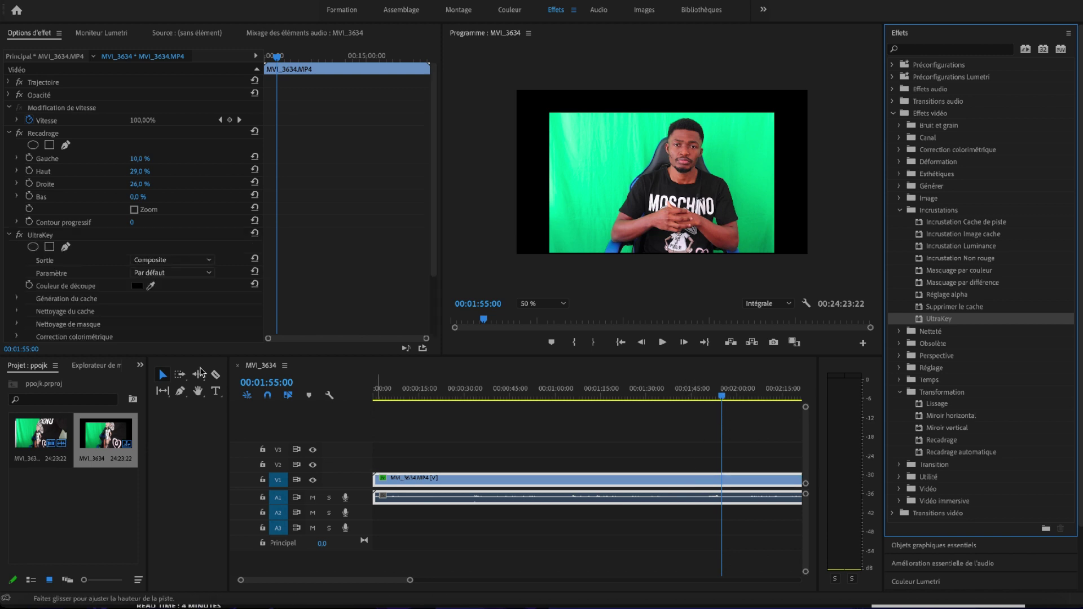
left_click(169, 272)
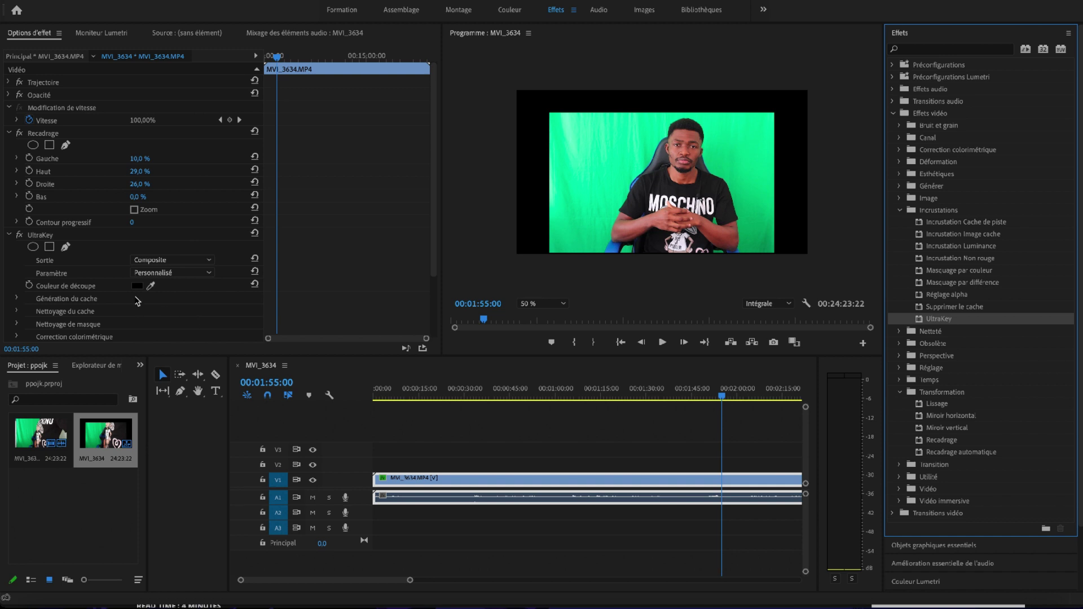
left_click(141, 272)
left_click(144, 276)
left_click(149, 286)
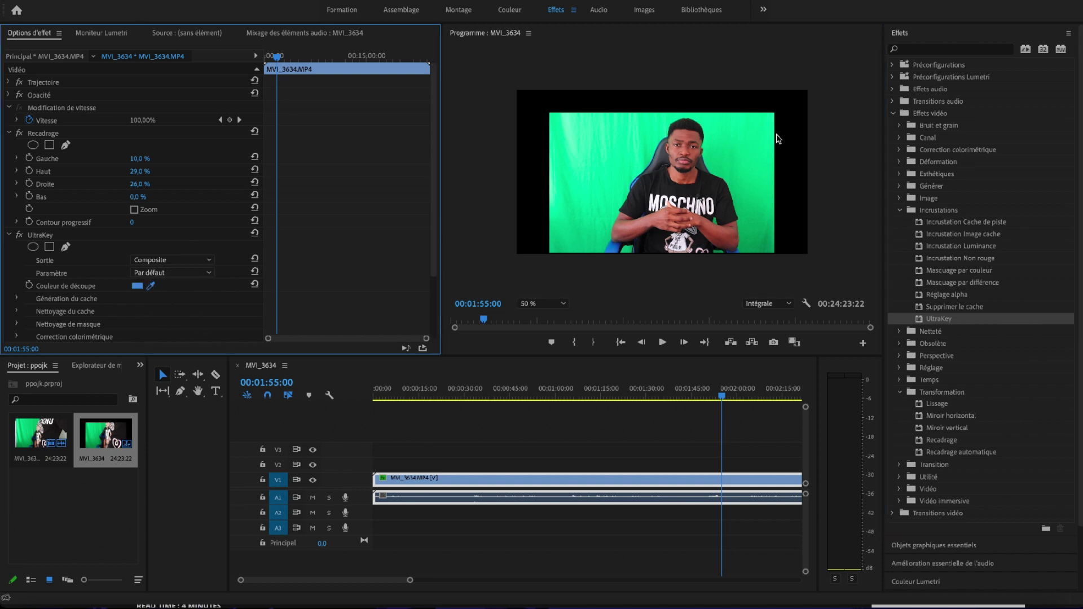
left_click(754, 215)
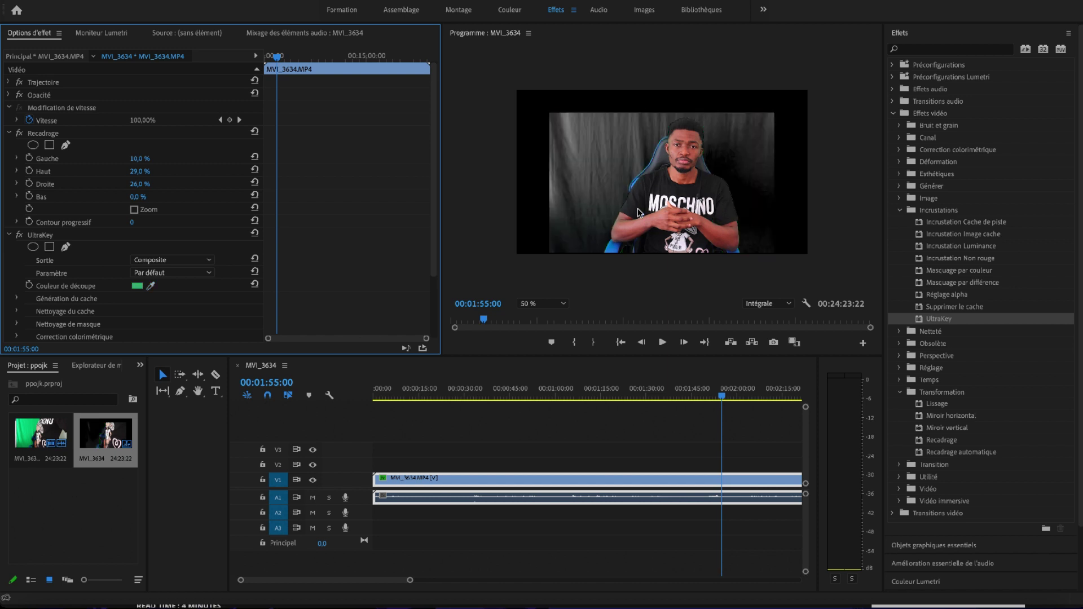
key("ctrl+z")
Sample the bright green backdrop as UltraKey's Couleur de découpe and set its Paramètre preset to Dynamique.
left_click(152, 285)
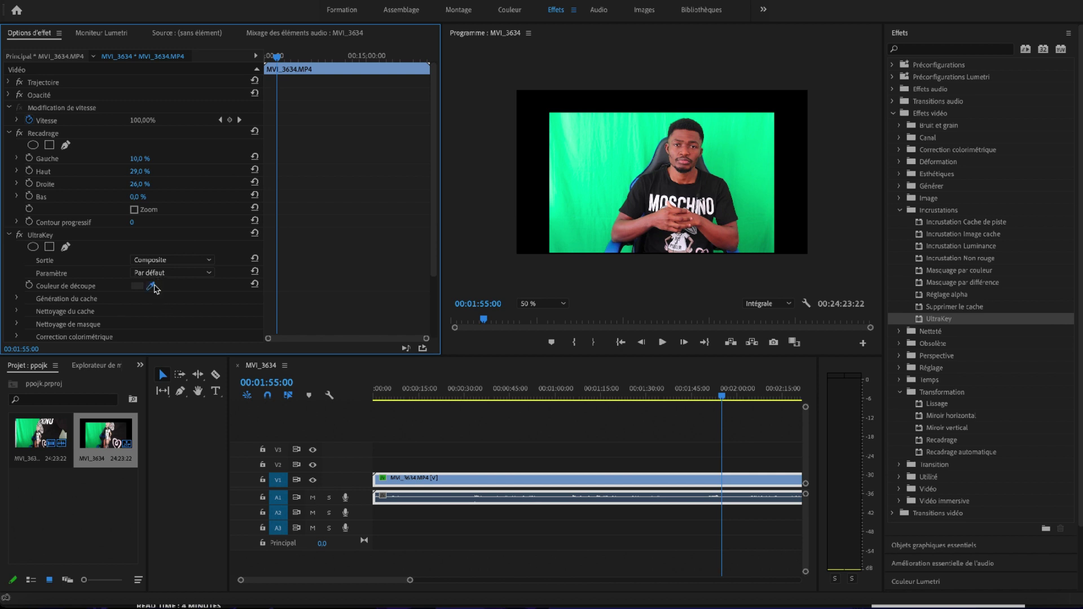
left_click(726, 157)
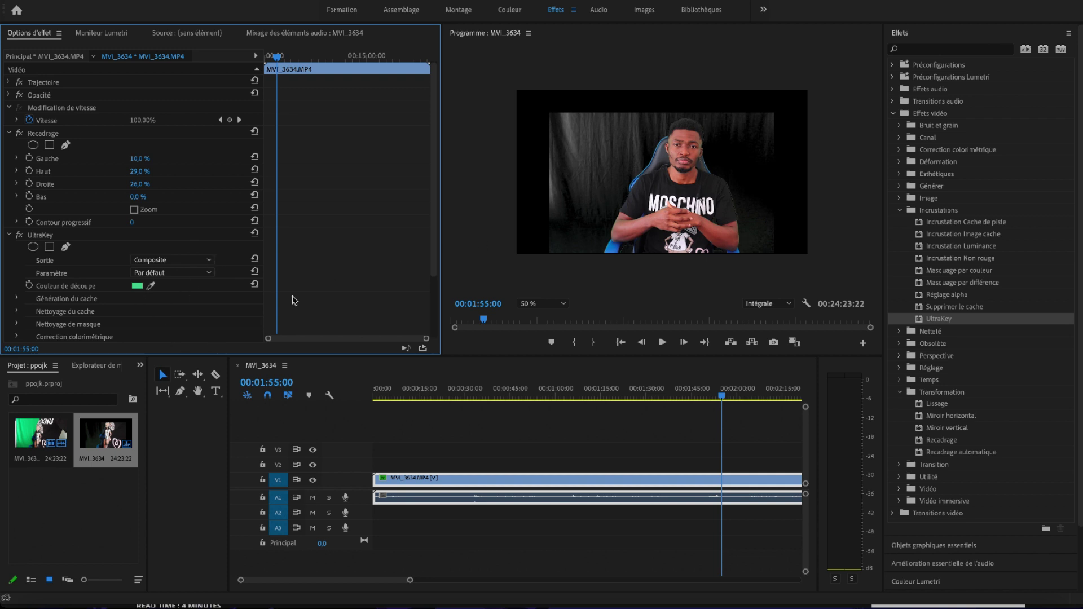
left_click(197, 276)
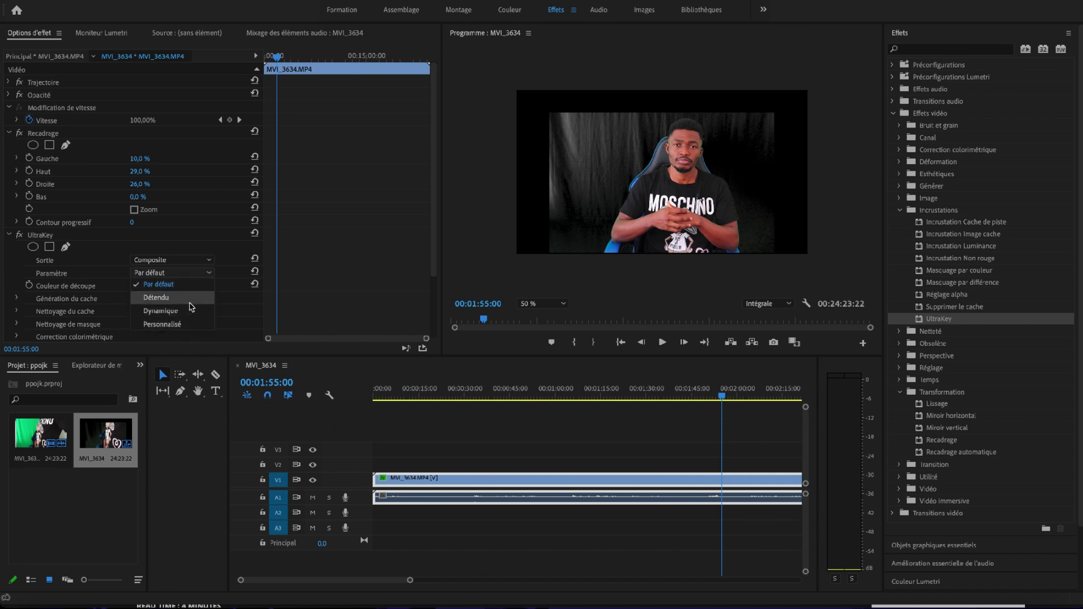
left_click(202, 299)
left_click(210, 275)
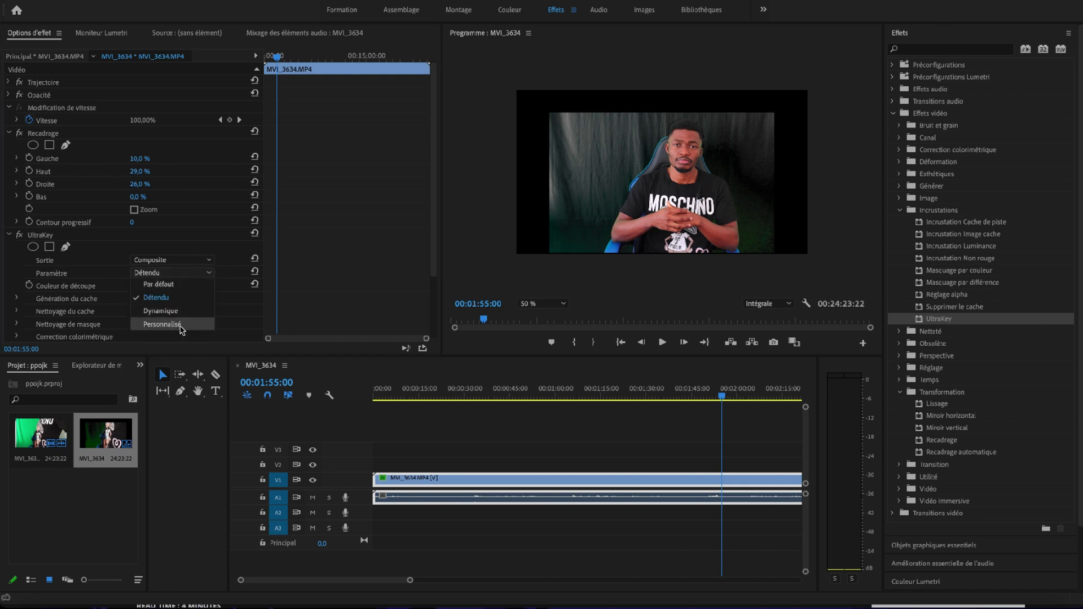
left_click(177, 314)
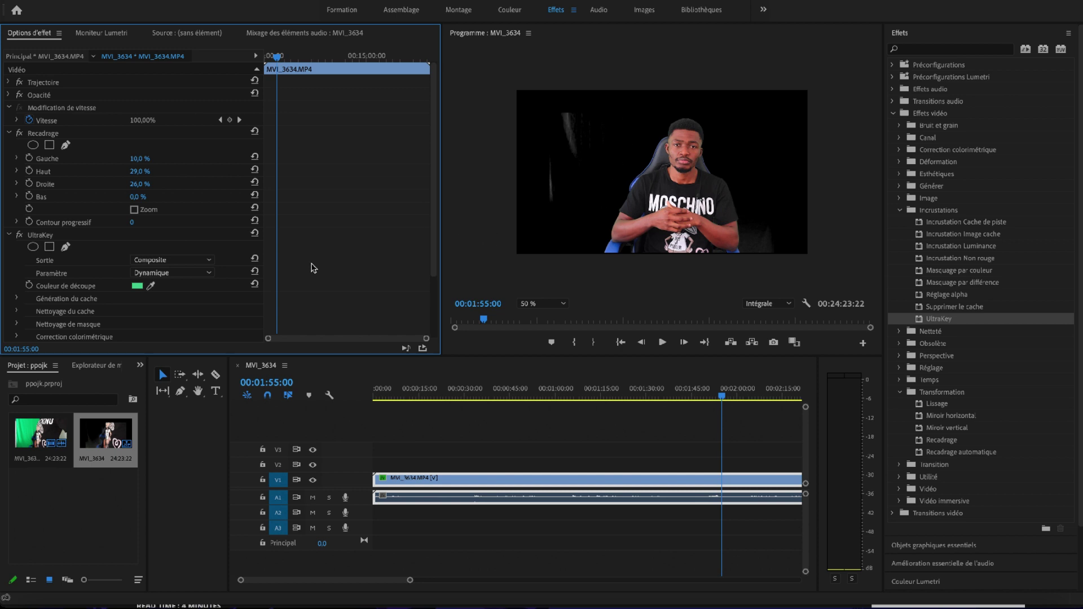
Set Transparence to 50 in UltraKey's Génération du cache settings.
scroll(136, 288, "down", 2)
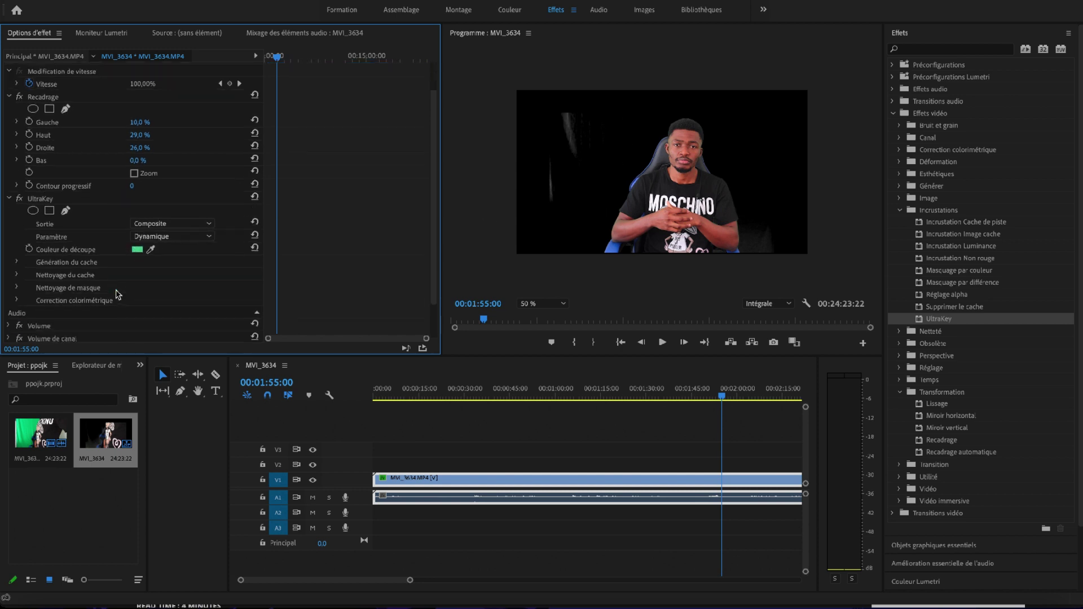
left_click(17, 251)
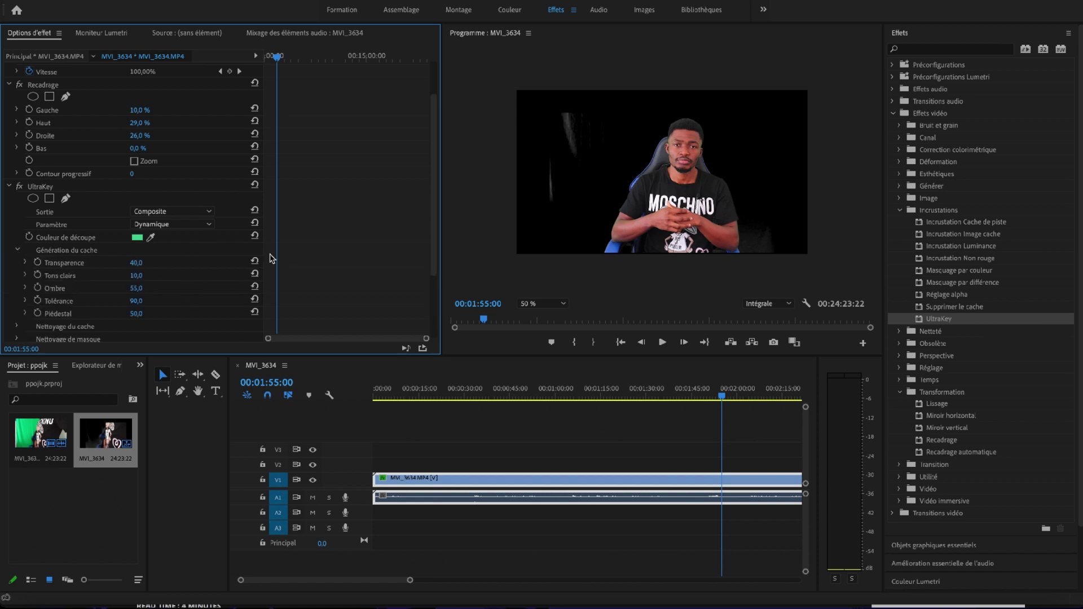
left_click(136, 263)
key("Return")
left_click(146, 260)
key("Return")
left_click(145, 263)
type("50")
key("Return")
Set Tons clairs to 5 in UltraKey's Génération du cache settings.
left_click(146, 273)
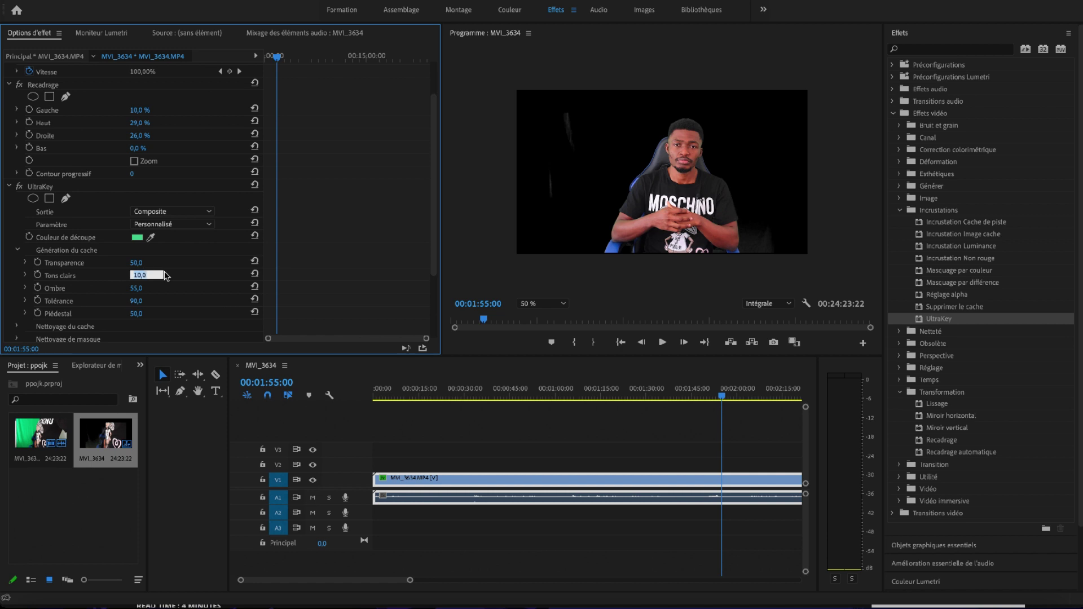
left_click(583, 115)
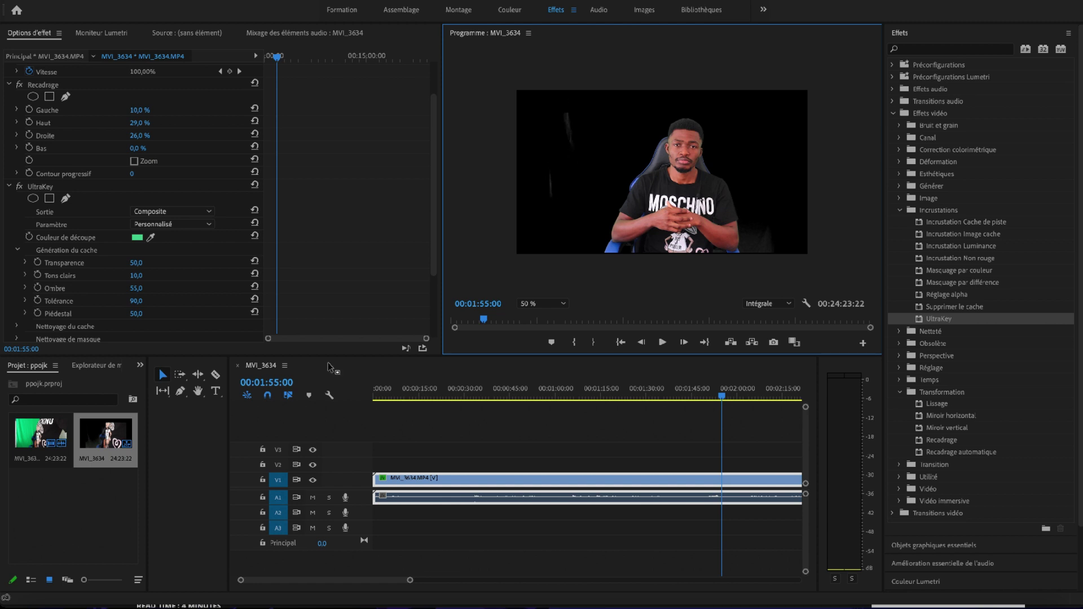
left_click(138, 275)
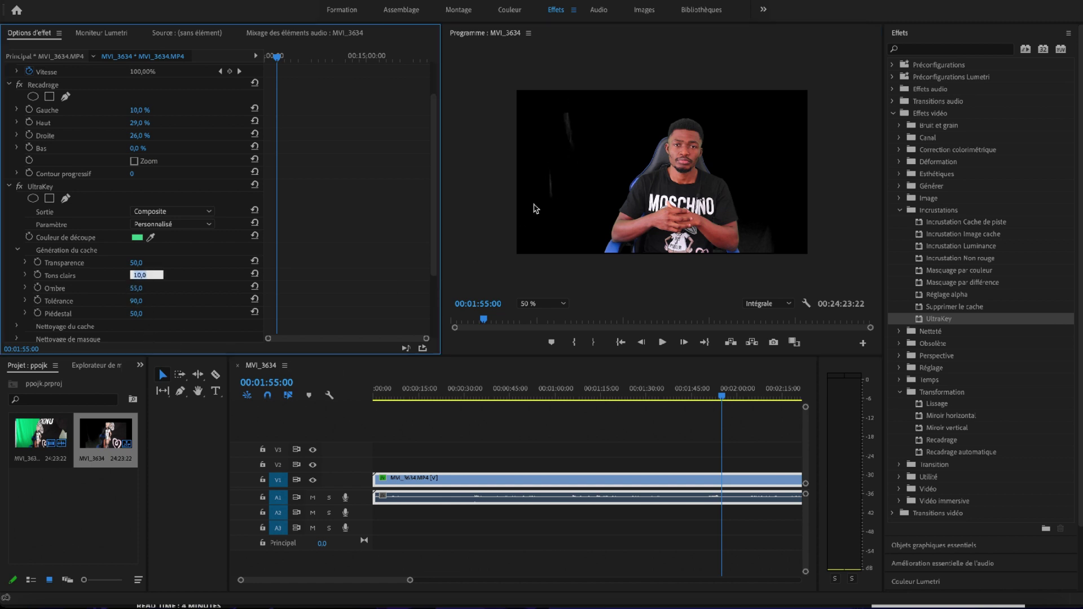
type("5")
key("Return")
left_click(741, 238)
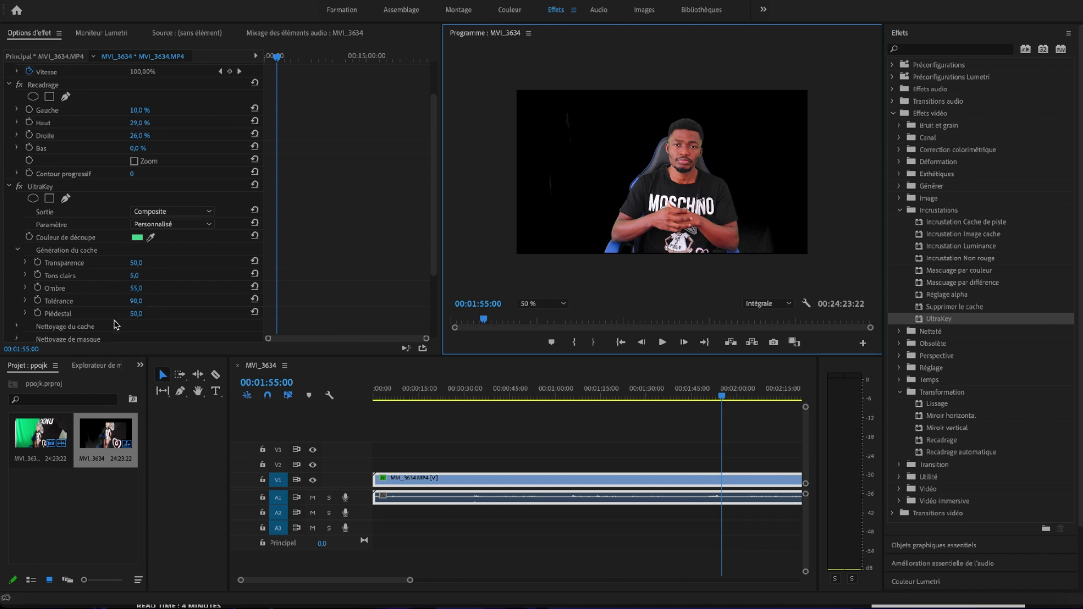
Try Ombre at 100 and bring it down to 48 in UltraKey's Génération du cache settings.
left_click(137, 289)
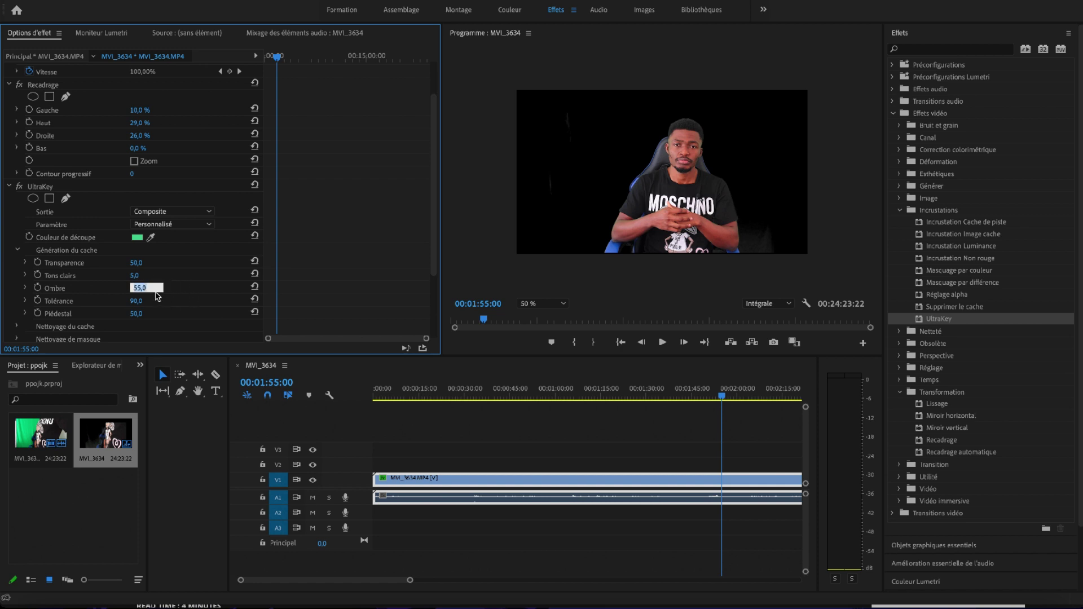
type("100")
key("Return")
left_click_drag(138, 289, 242, 305)
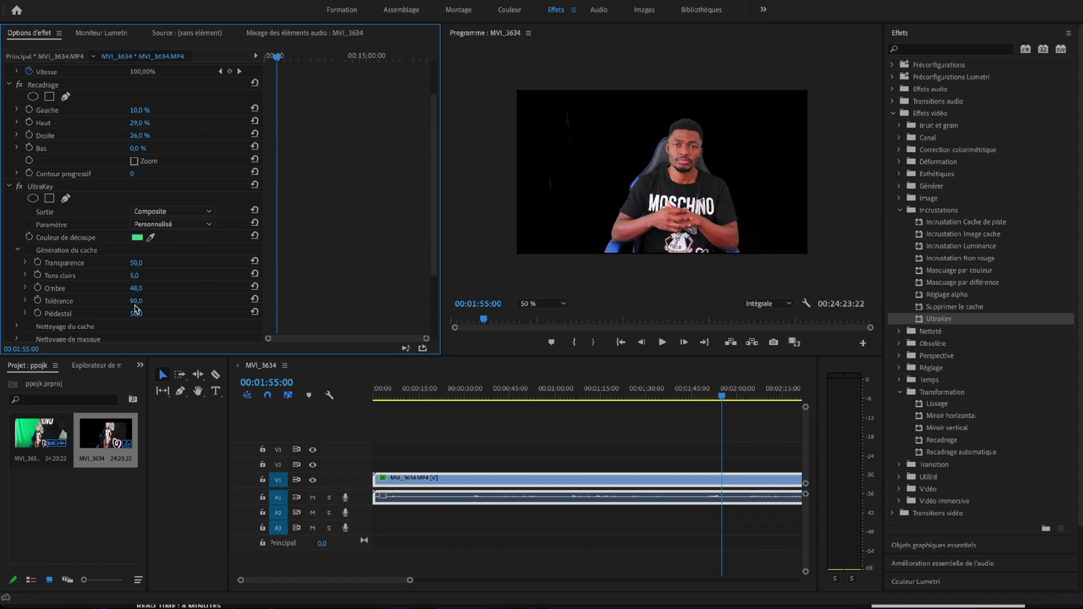
Try enlarging the keyed clip and shifting it around the frame to inspect the edges of the cutout.
left_click(753, 177)
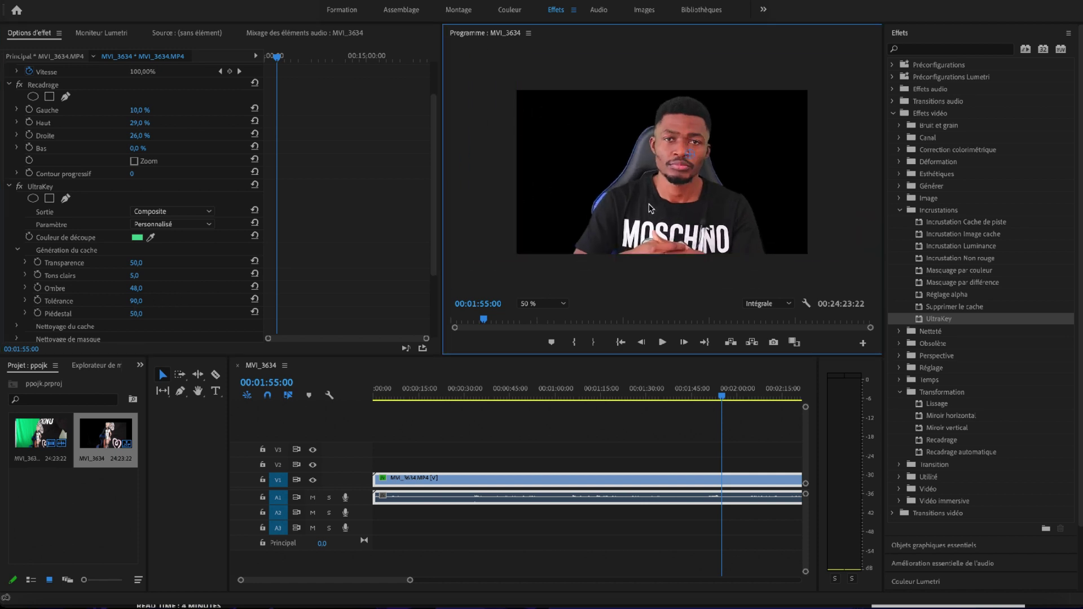
left_click_drag(661, 303, 644, 167)
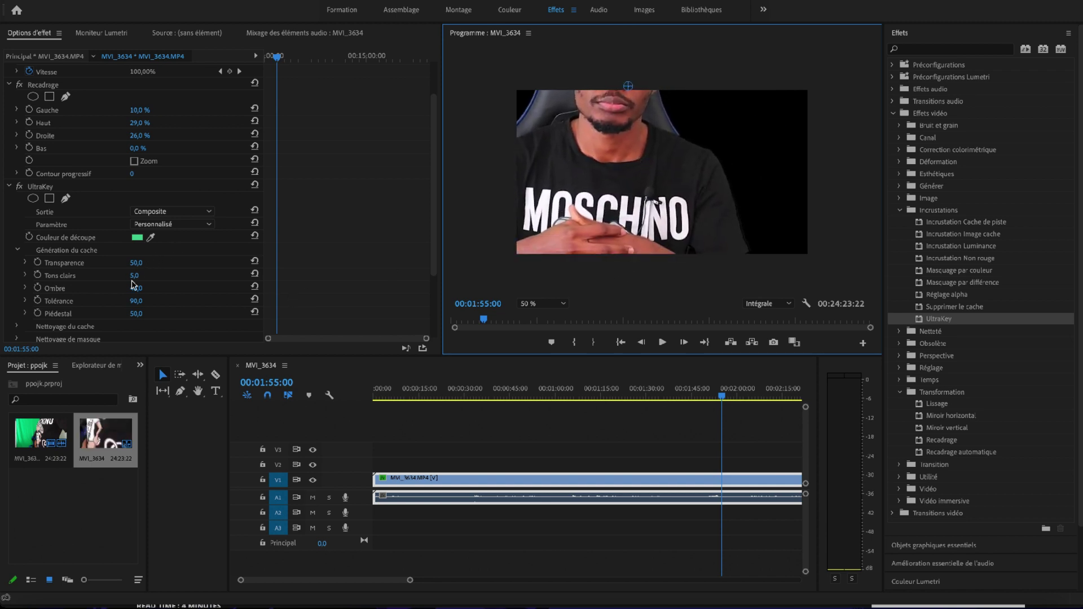
left_click_drag(645, 237, 701, 175)
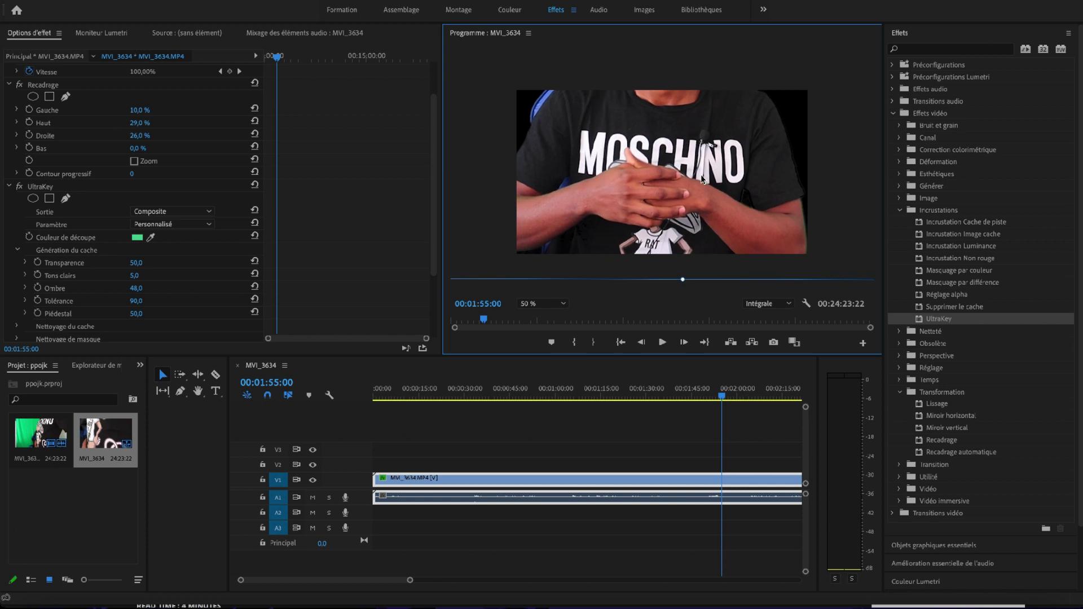
Undo the clip's enlargement and repositioning together with the last Ombre change.
key("super+z")
key("super+z")
key("super+z")
key("super+z")
key("super+z")
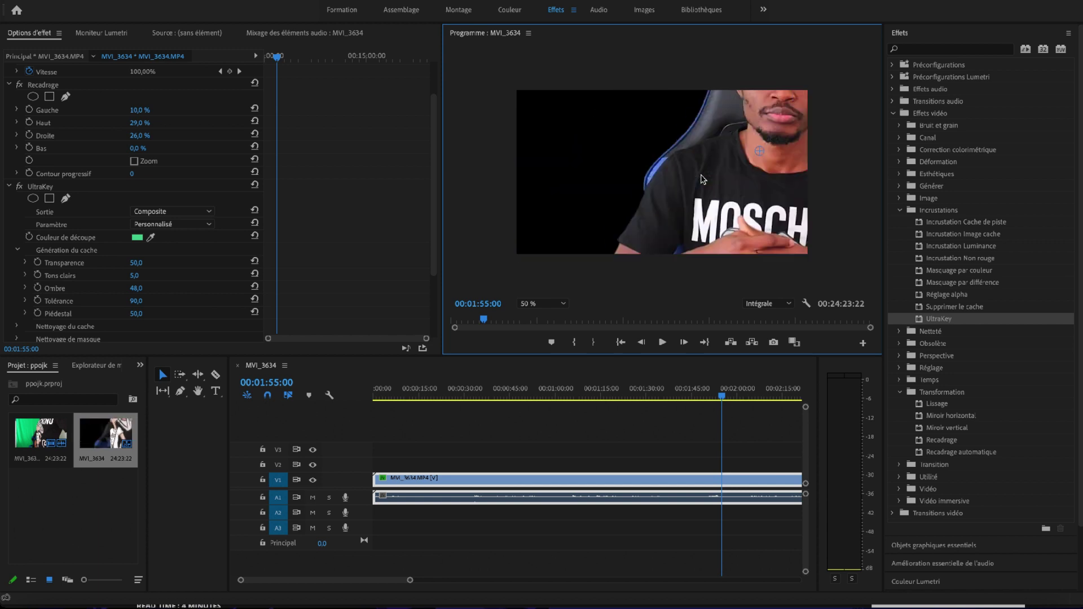
key("super+z")
key("super+z")
key("super+z")
key("super+z")
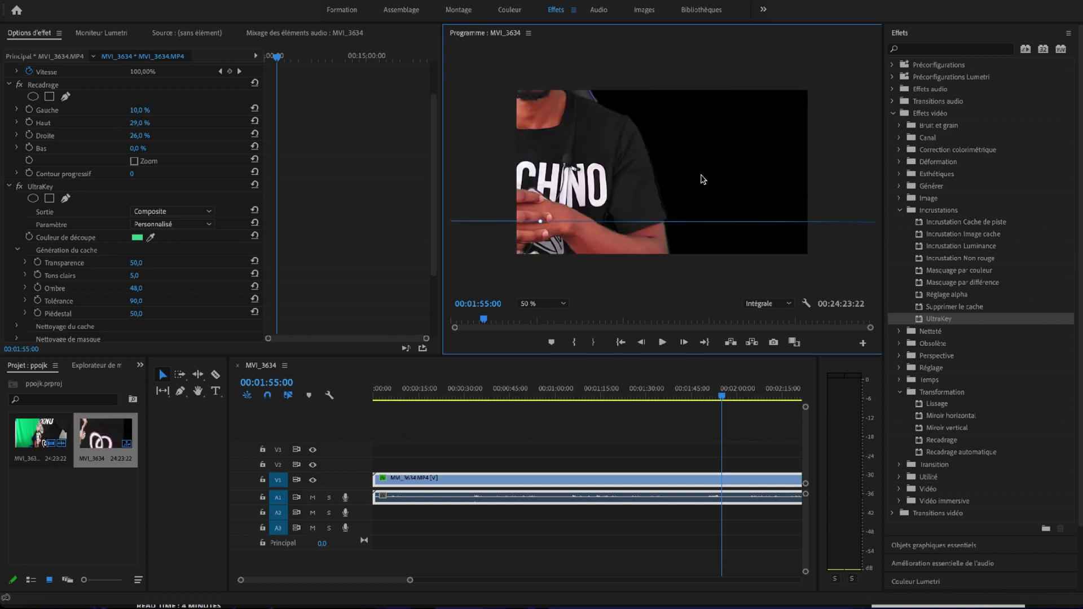
key("super+z")
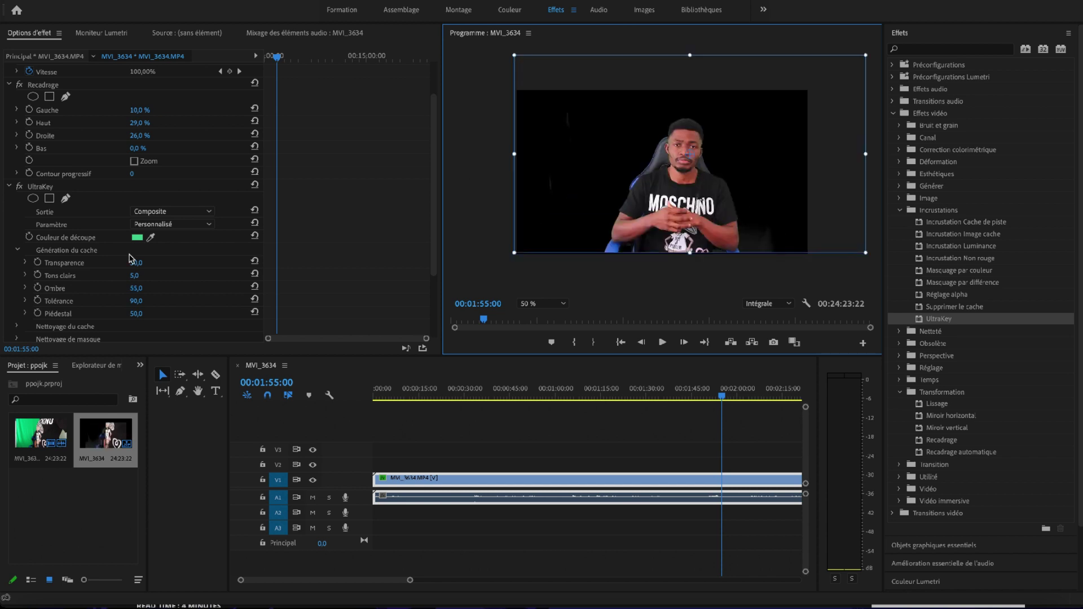
Set Ombre to 48 and Piédestal to 69 in UltraKey's Génération du cache settings.
left_click(146, 286)
type("48")
key("Return")
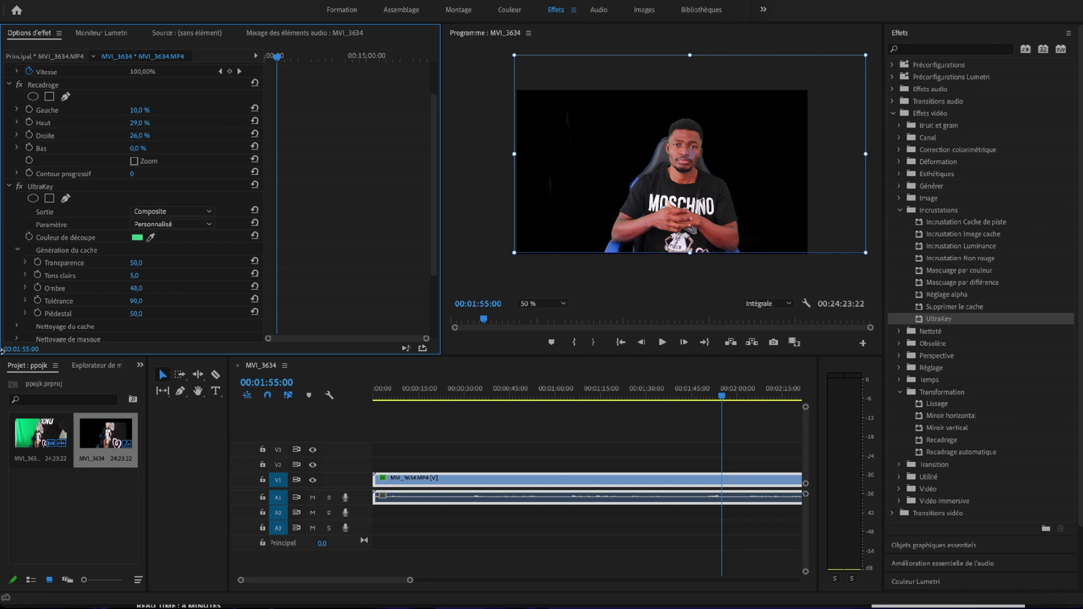
left_click(141, 316)
type("69")
key("Return")
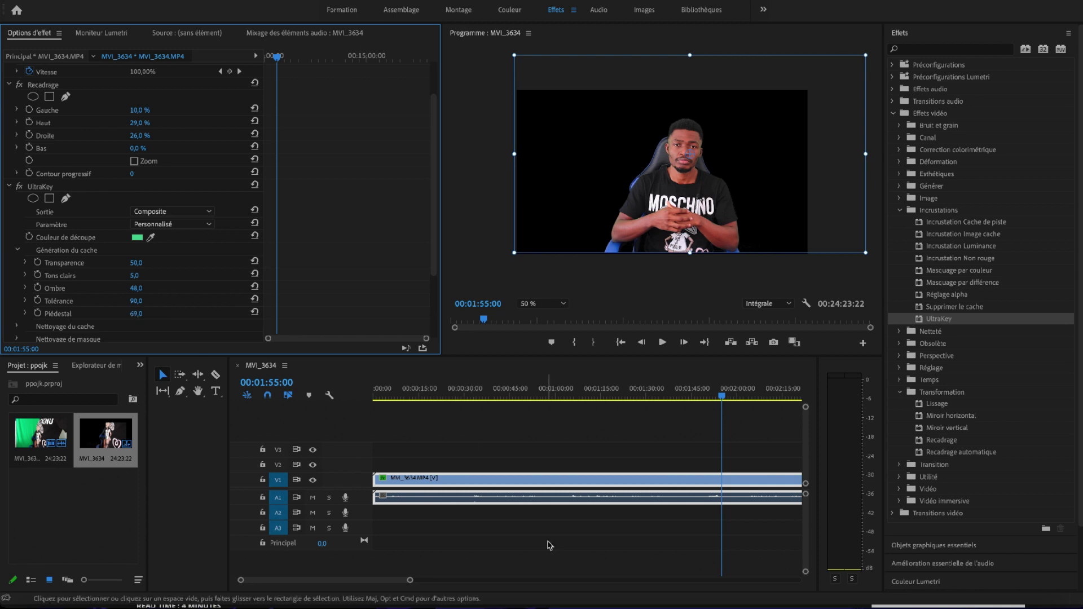
Move the MVI_3634 clip to tracks V2 and A2, freeing V1 for a background.
left_click_drag(530, 494, 534, 513)
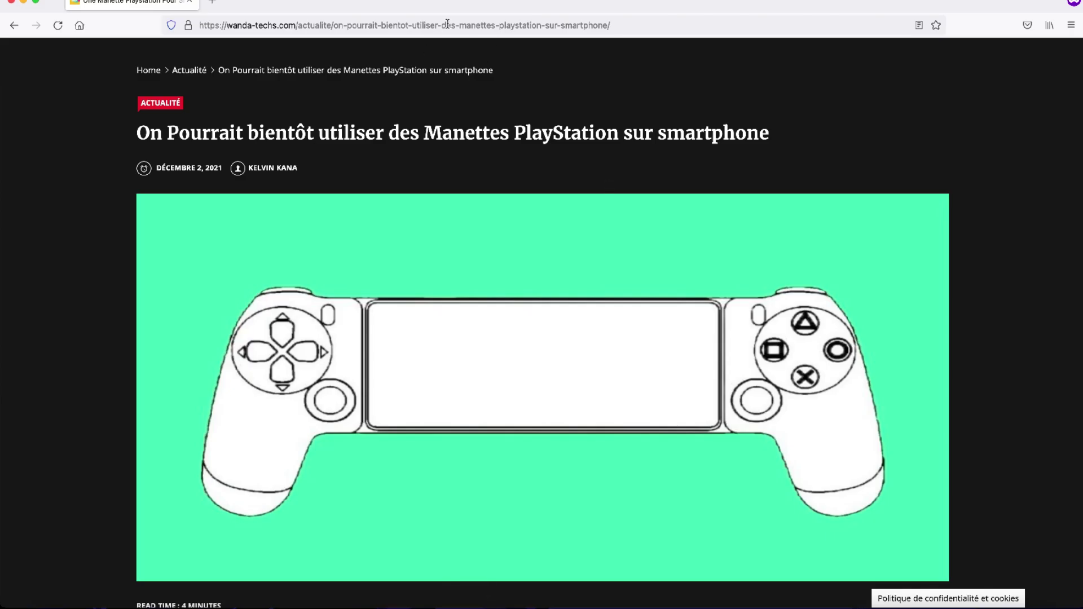
Switch to the web browser, open google.com and accept Google's cookie notice.
left_click(447, 24)
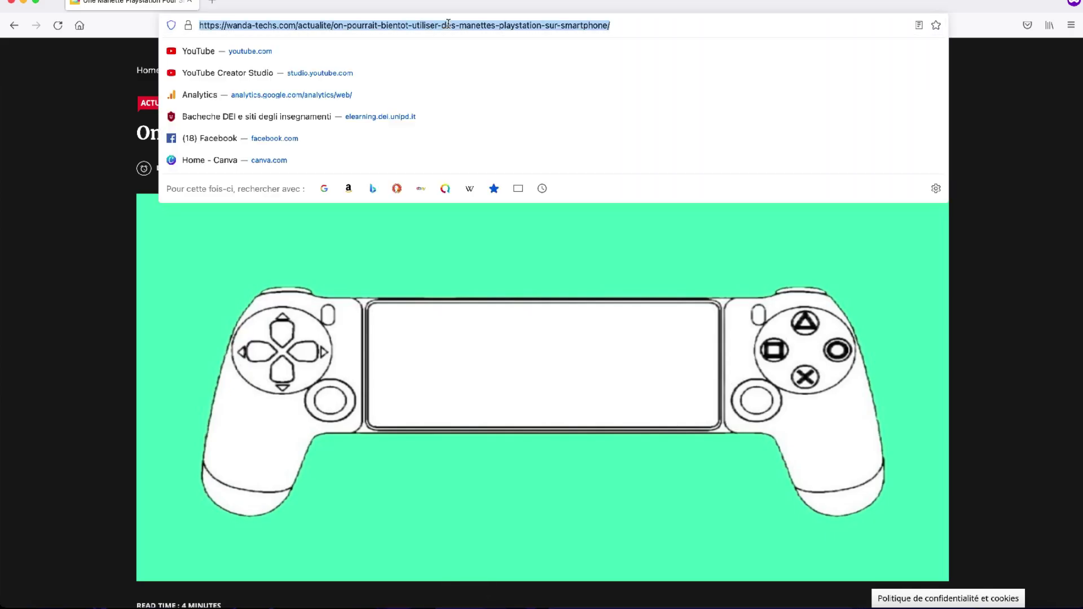
type("google.com")
key("Return")
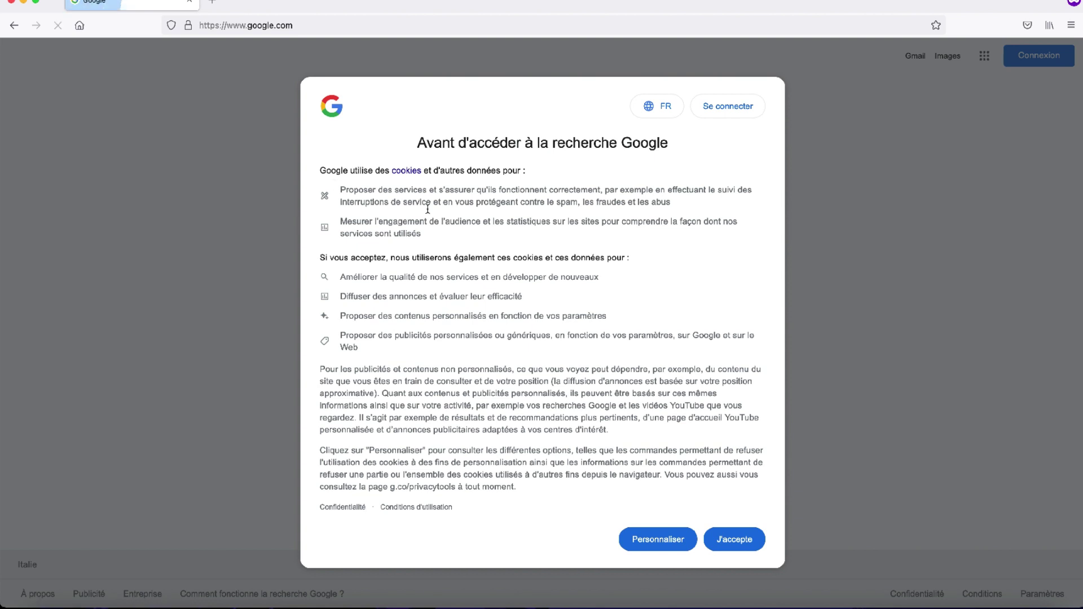
left_click(735, 537)
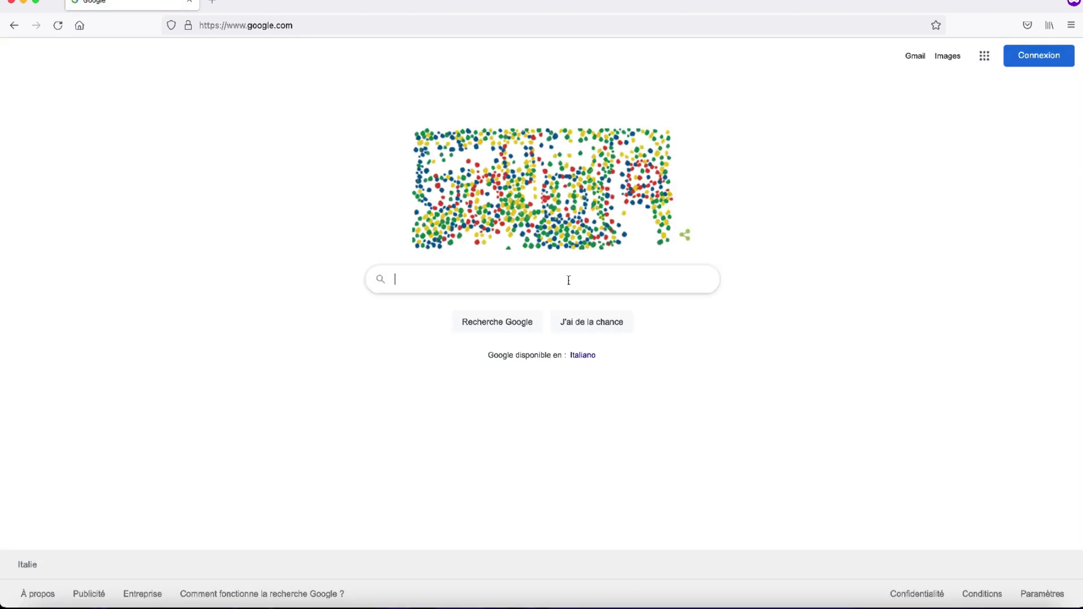
Search Google for "desktop background" and show the image results.
type("fo")
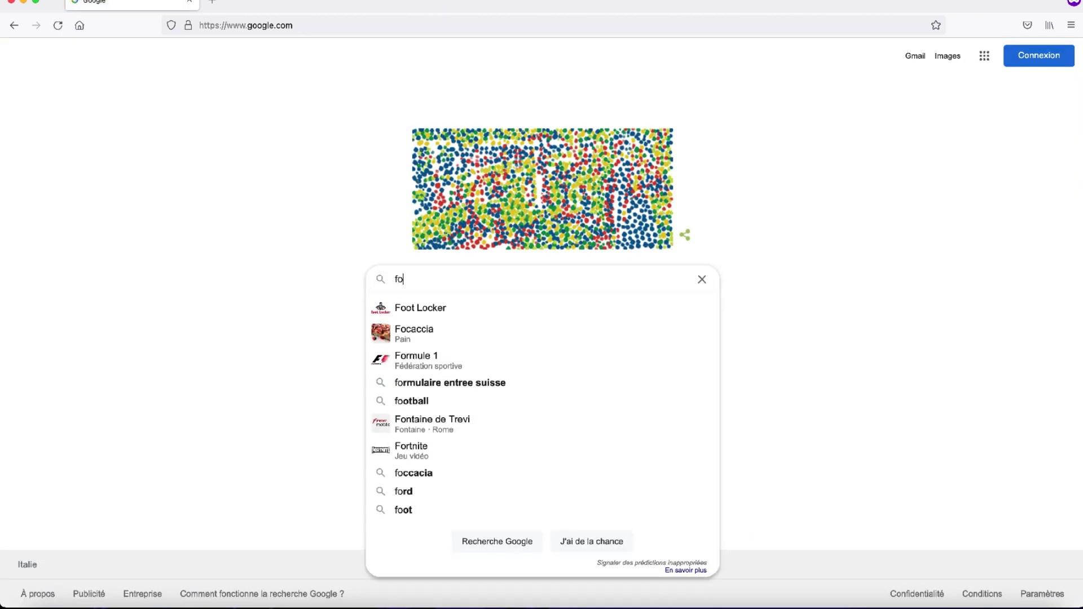
key("BackSpace")
key("BackSpace")
key("BackSpace")
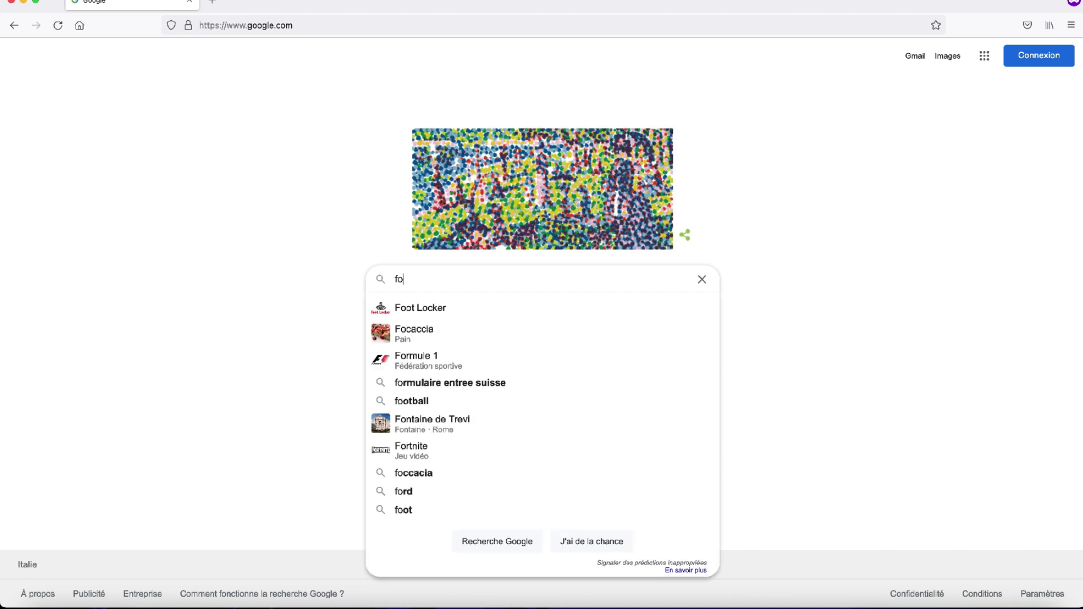
type("desk")
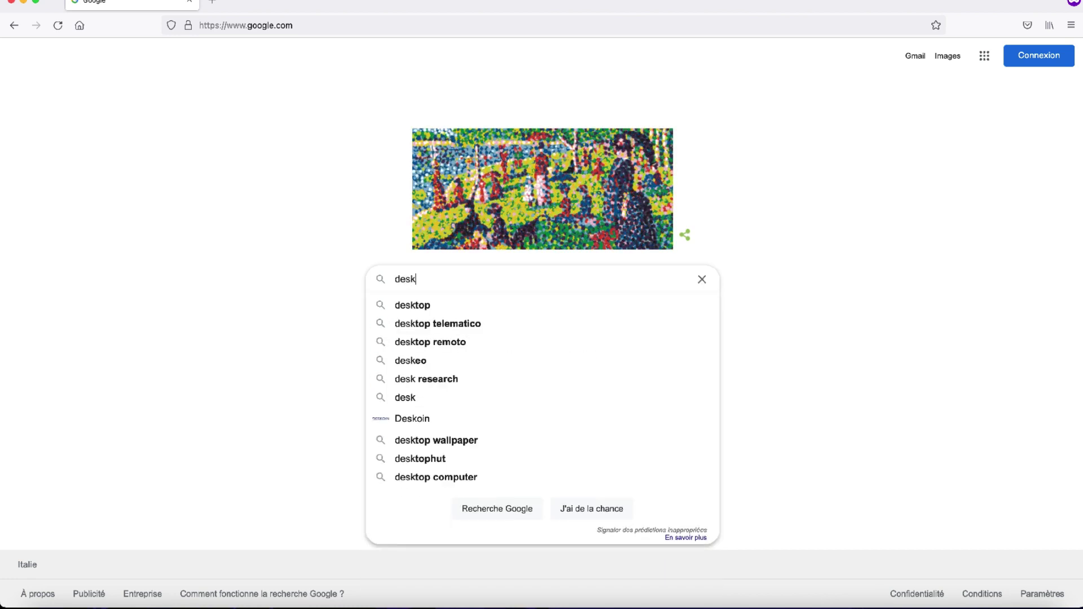
type("top ")
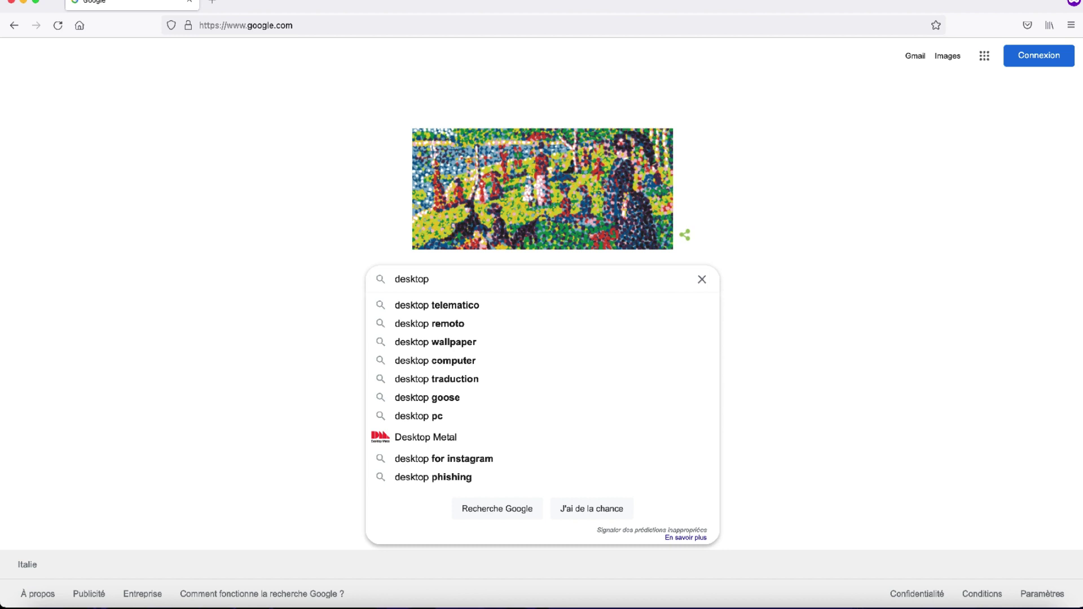
type("background")
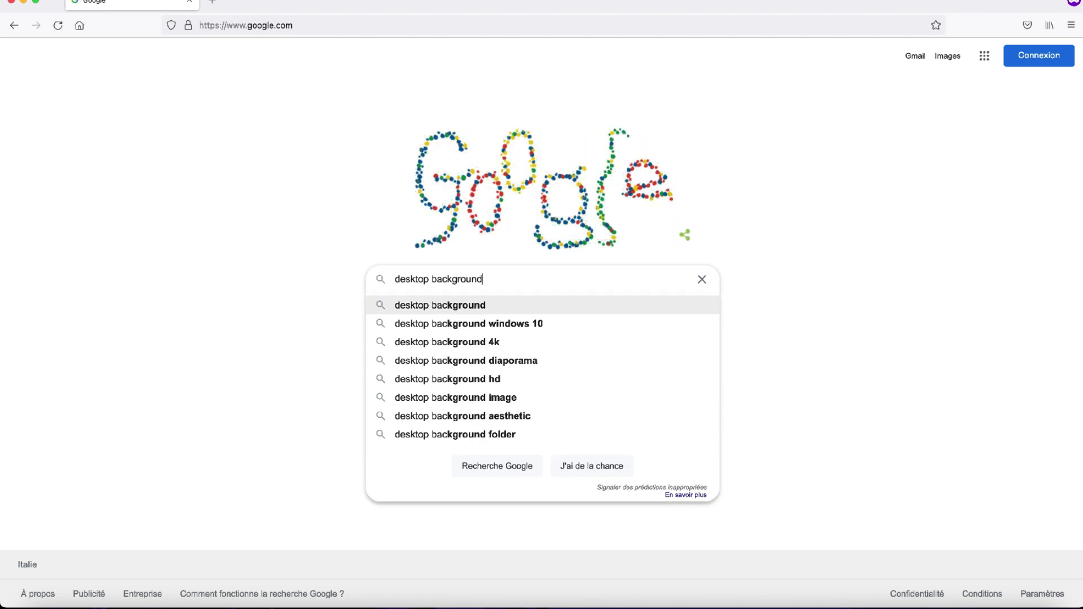
key("Return")
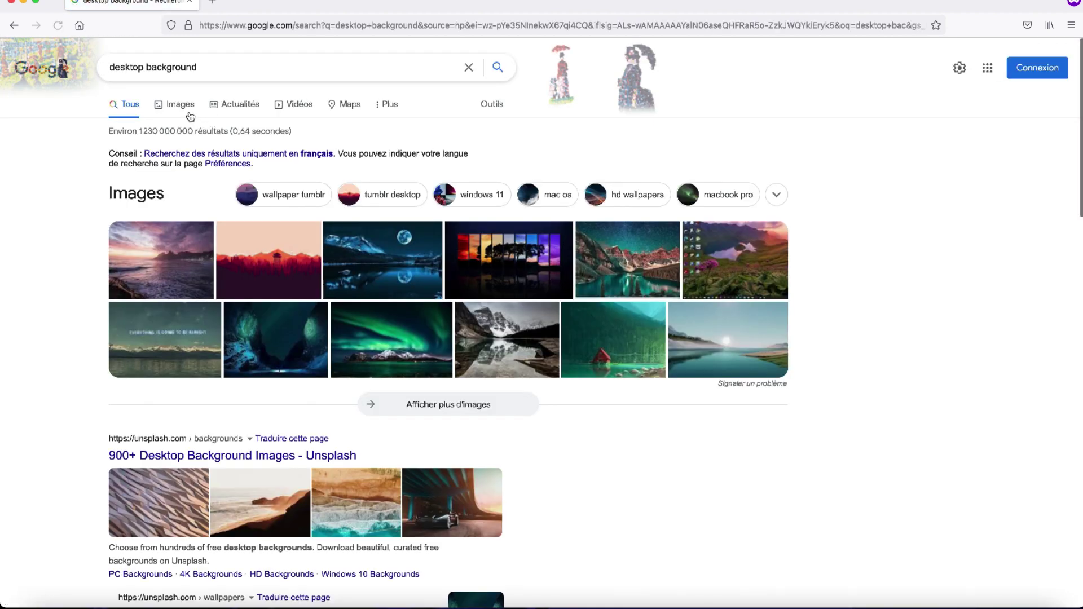
left_click(190, 115)
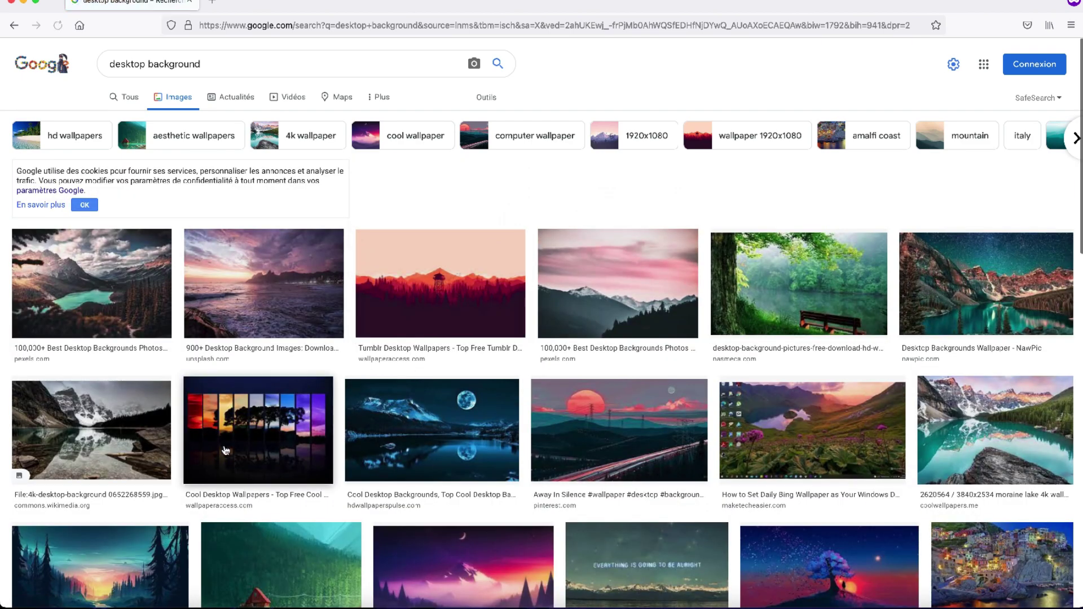
Preview the Cool Desktop Wallpapers image showing tree silhouettes across coloured panels.
left_click(264, 437)
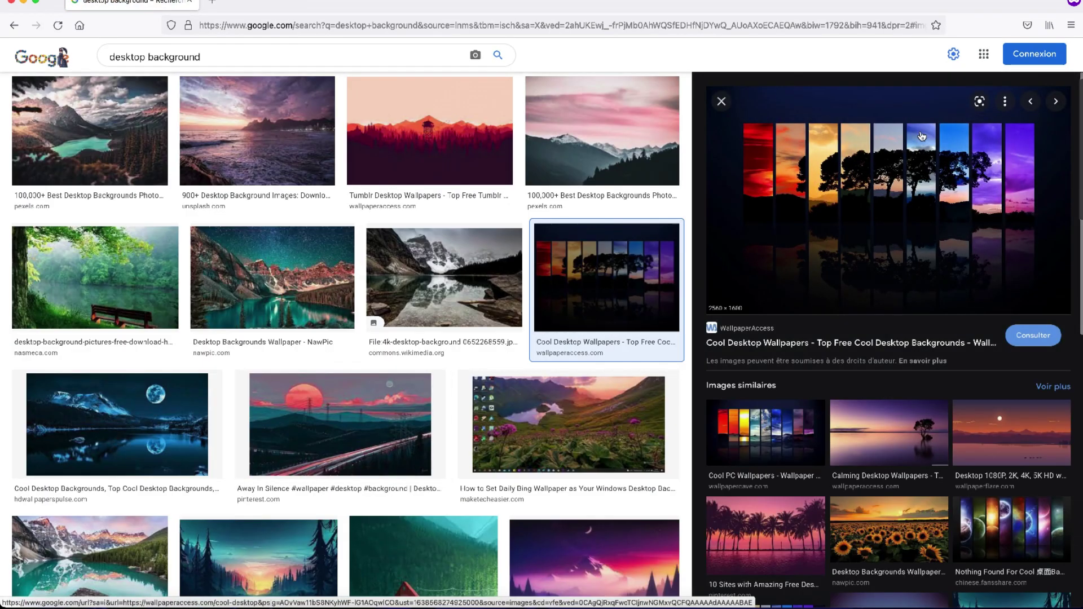
right_click(720, 130)
left_click(815, 245)
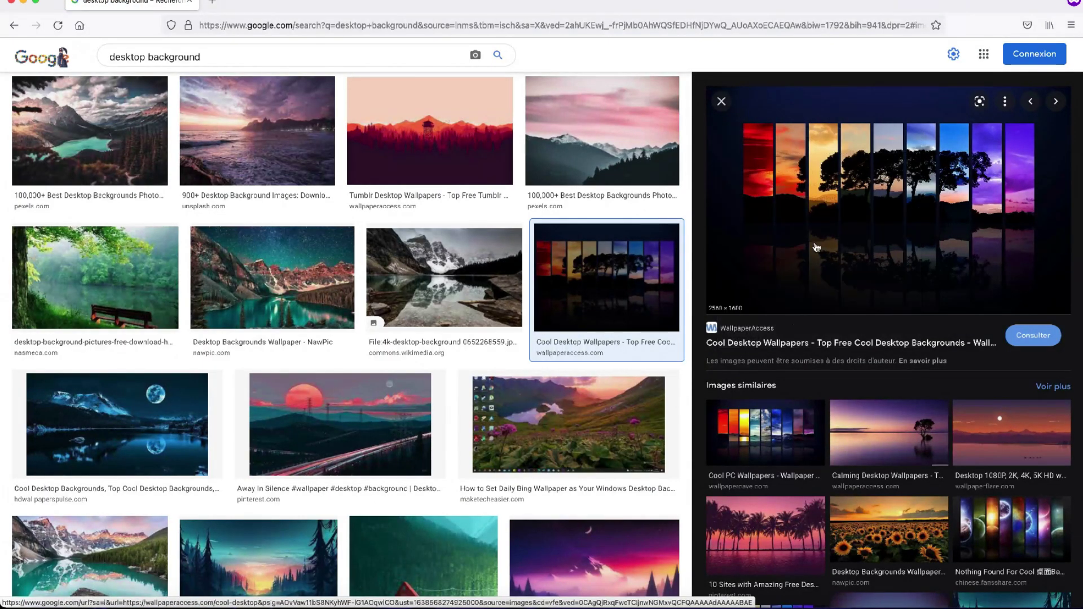
left_click(615, 237)
scroll(377, 207, "up", 3)
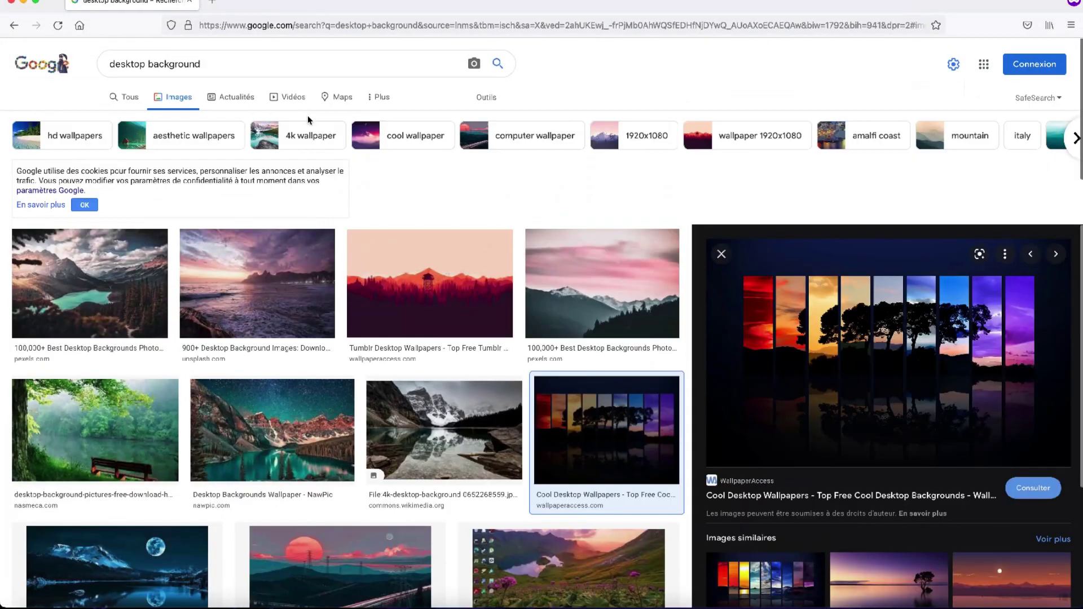
Replace the image search query with "bureau" and run the search.
left_click(276, 66)
key("super+a")
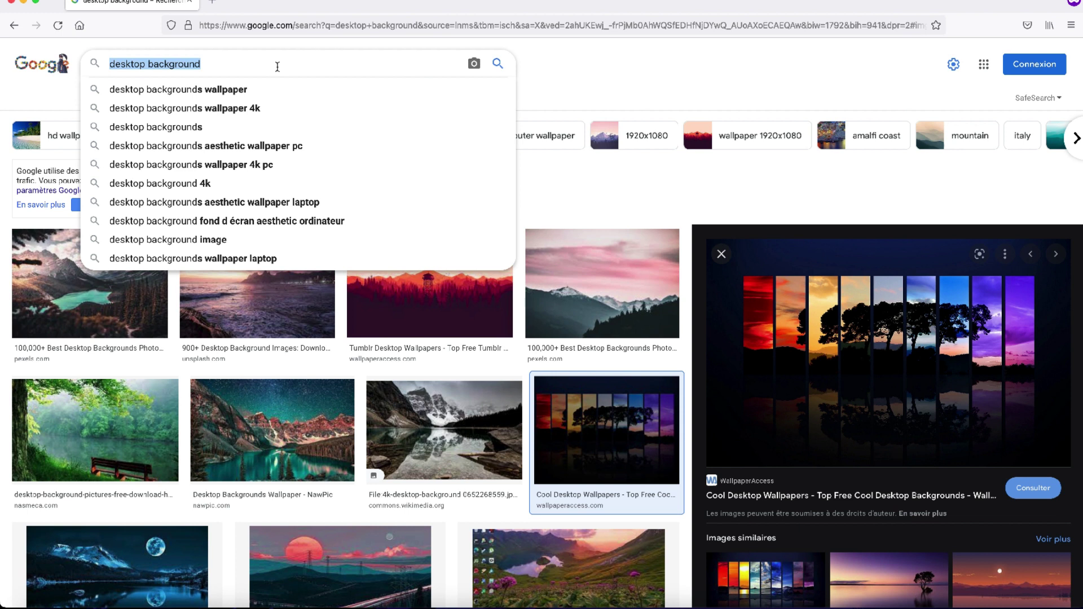
key("BackSpace")
type("bureau")
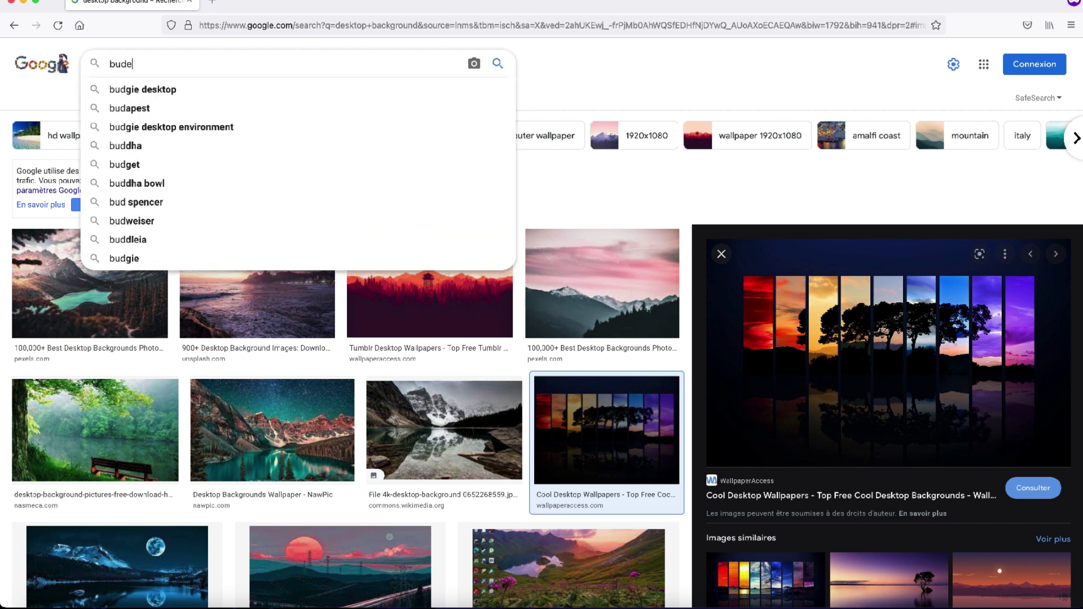
key("Return")
Open the Bureau EMERSON desk image from the results and save it to the computer.
left_click(105, 265)
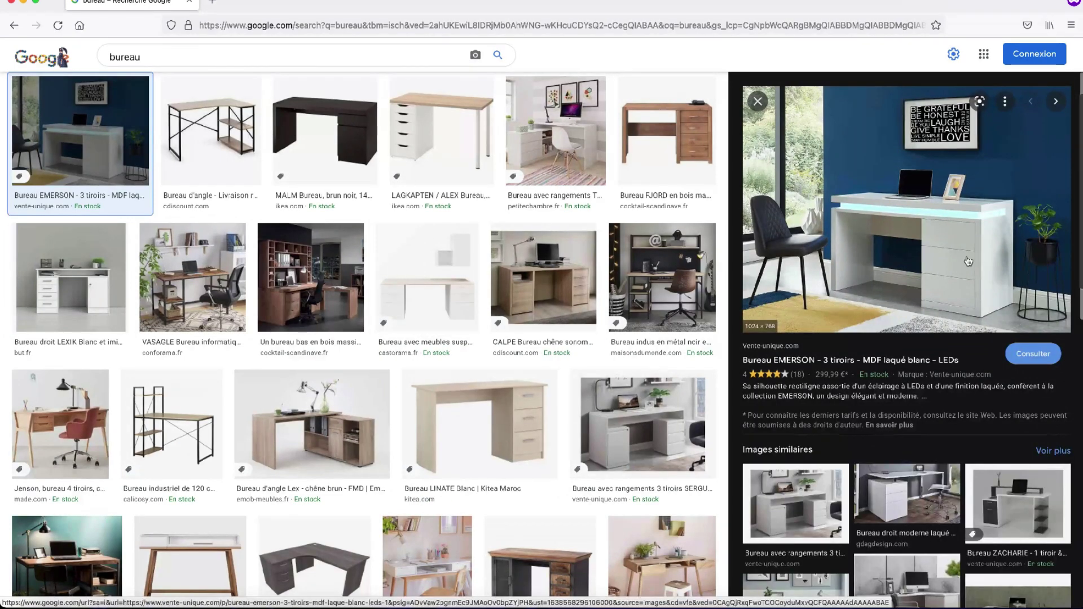
right_click(941, 238)
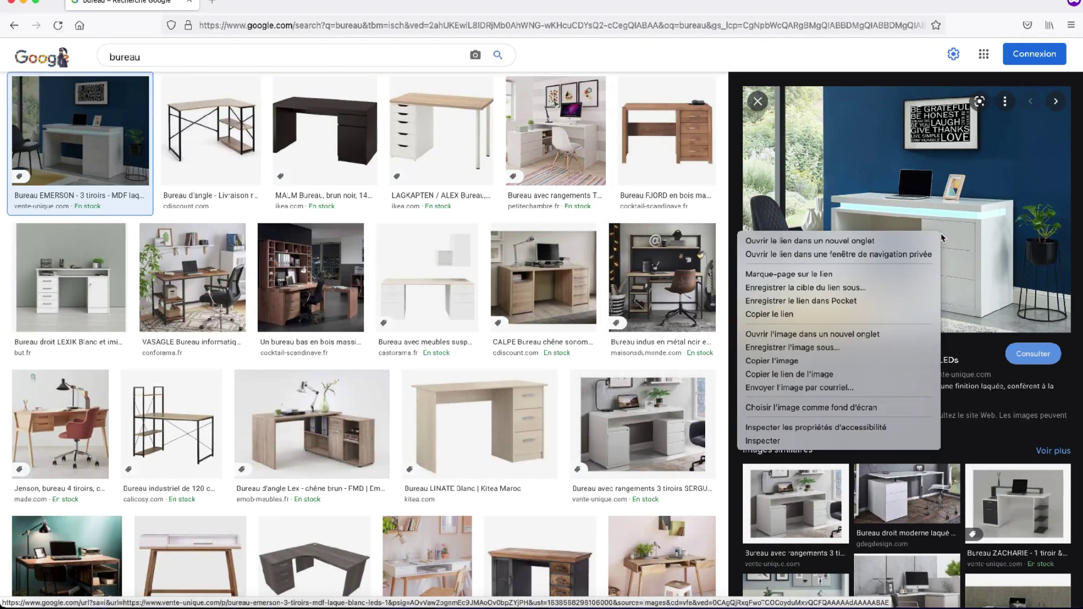
left_click(845, 349)
key("Return")
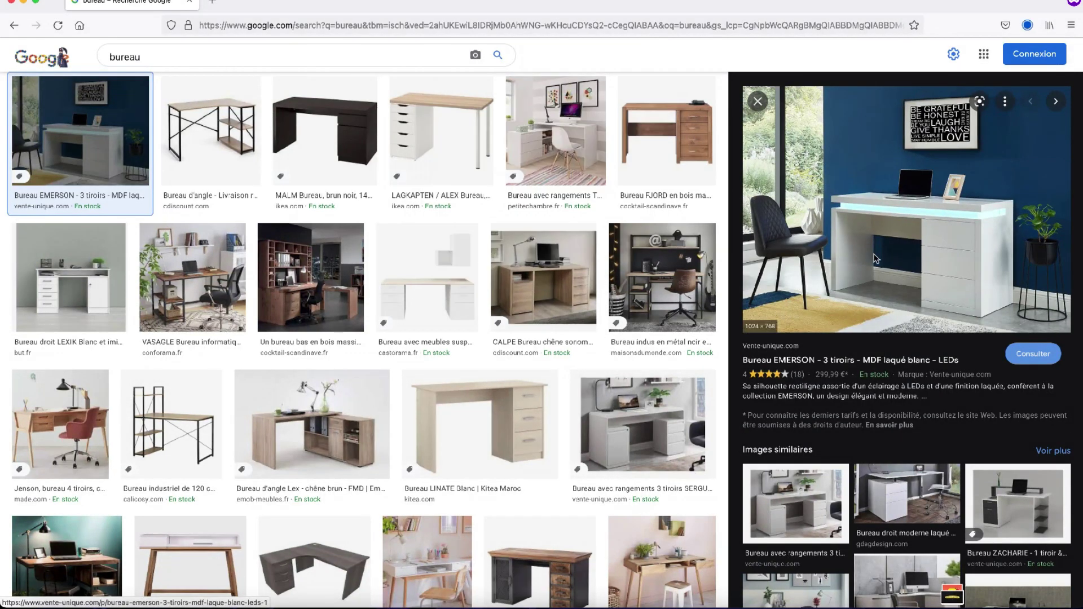
Import the downloaded bureau_380463.jpg into Premiere Pro, place it on V1 beneath the keyed clip, and preview the composite at 00:01:02:20.
left_click(1026, 26)
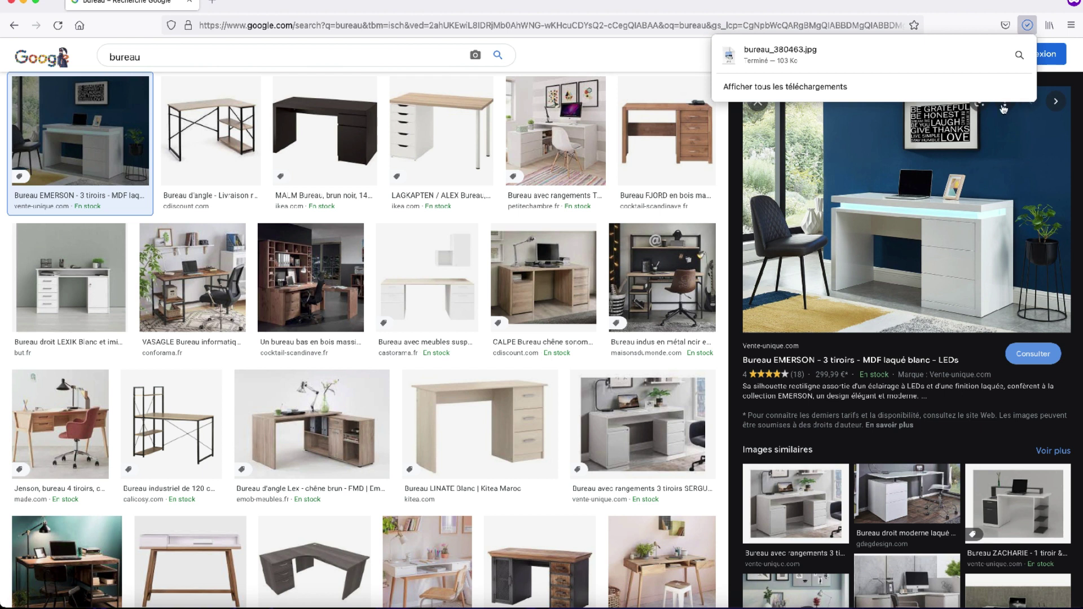
left_click_drag(911, 62, 498, 471)
key("super+Tab")
left_click_drag(322, 487, 412, 480)
left_click(566, 389)
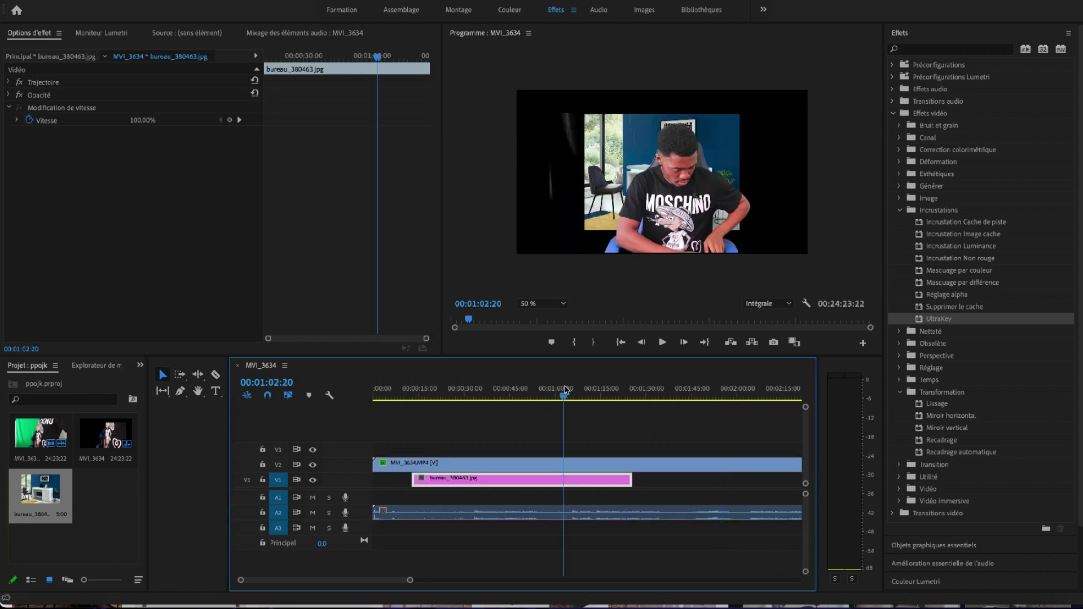
Enlarge the bureau_380463.jpg background until it covers the whole video frame behind the keyed clip.
left_click(610, 141)
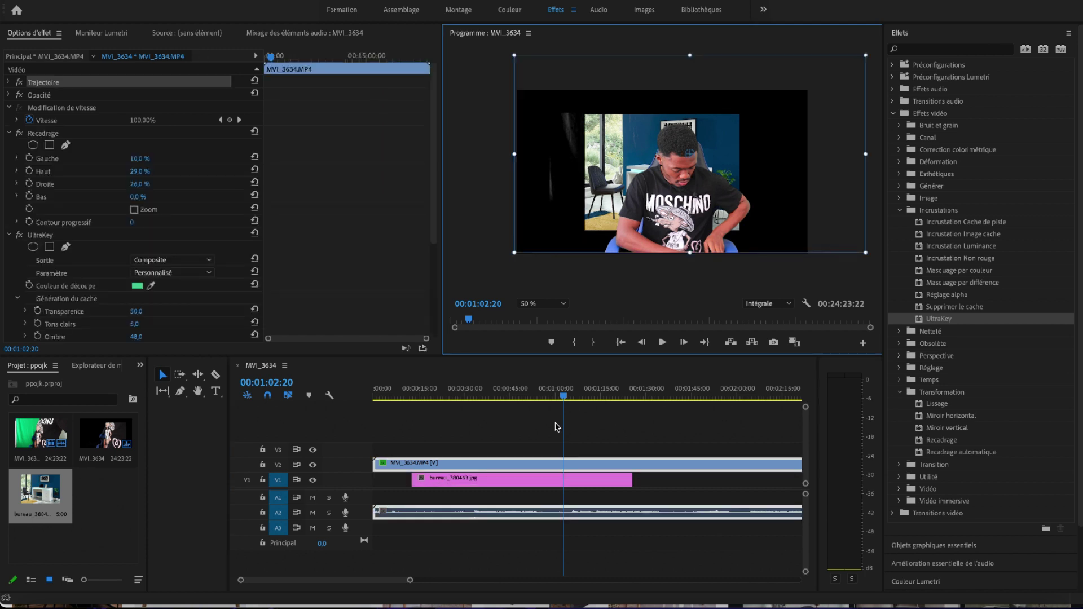
left_click(594, 484)
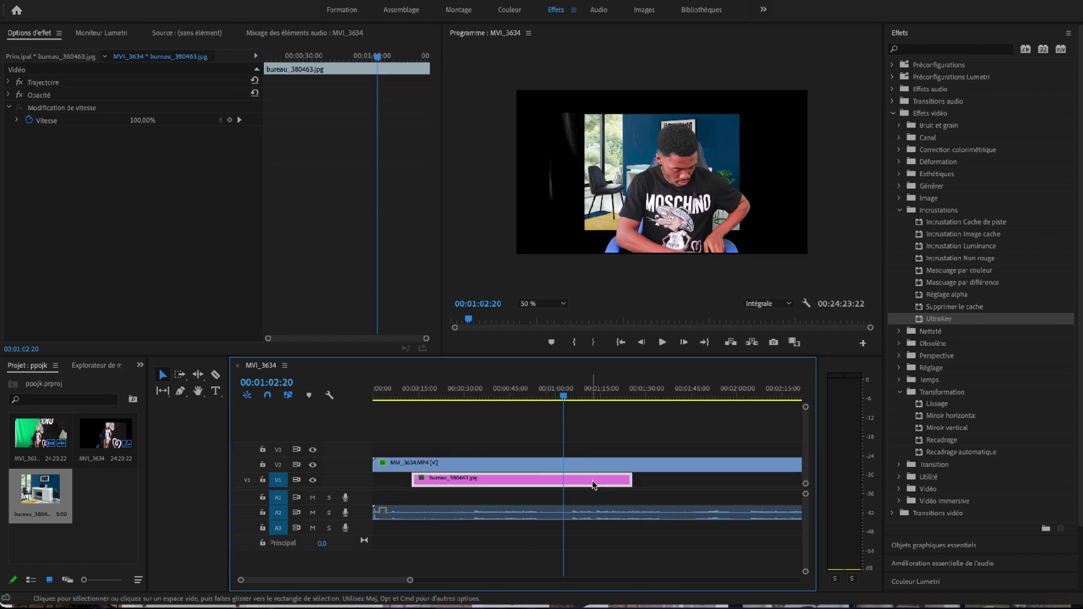
left_click(611, 158)
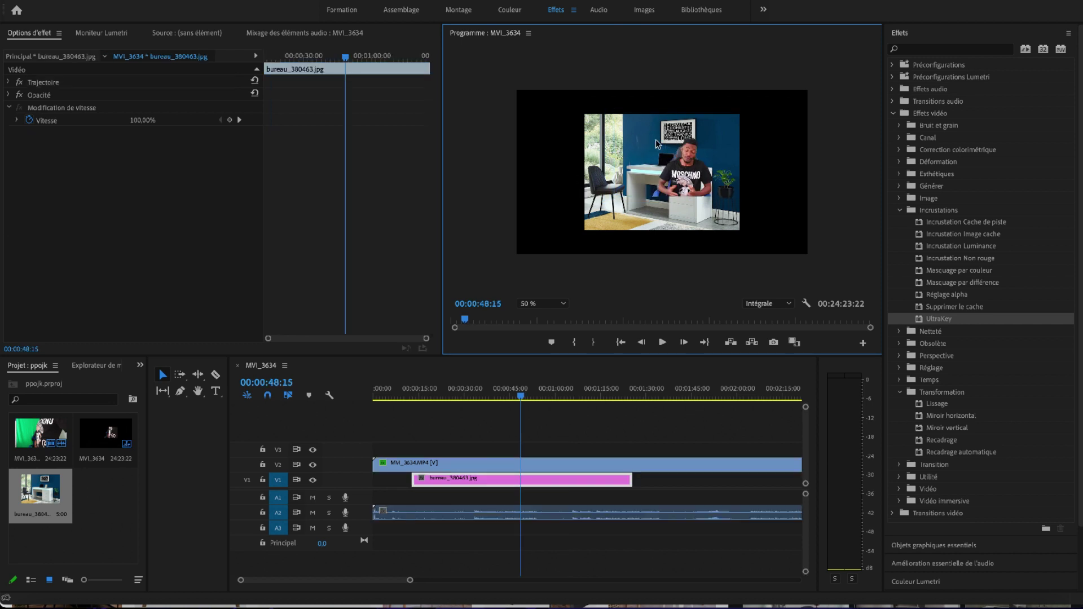
left_click(655, 140)
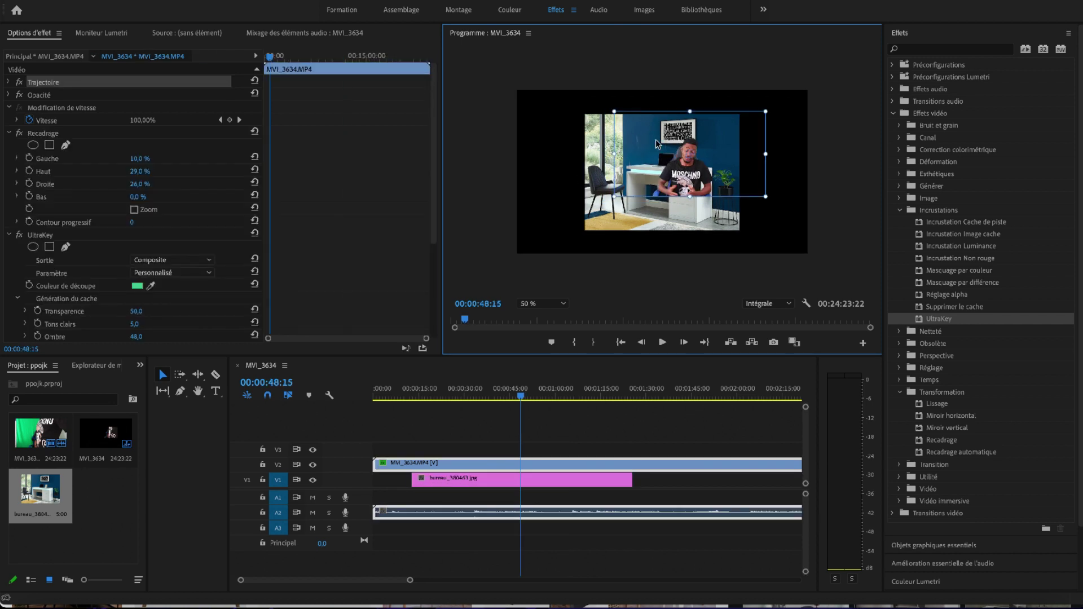
left_click(622, 216)
left_click_drag(584, 230, 499, 294)
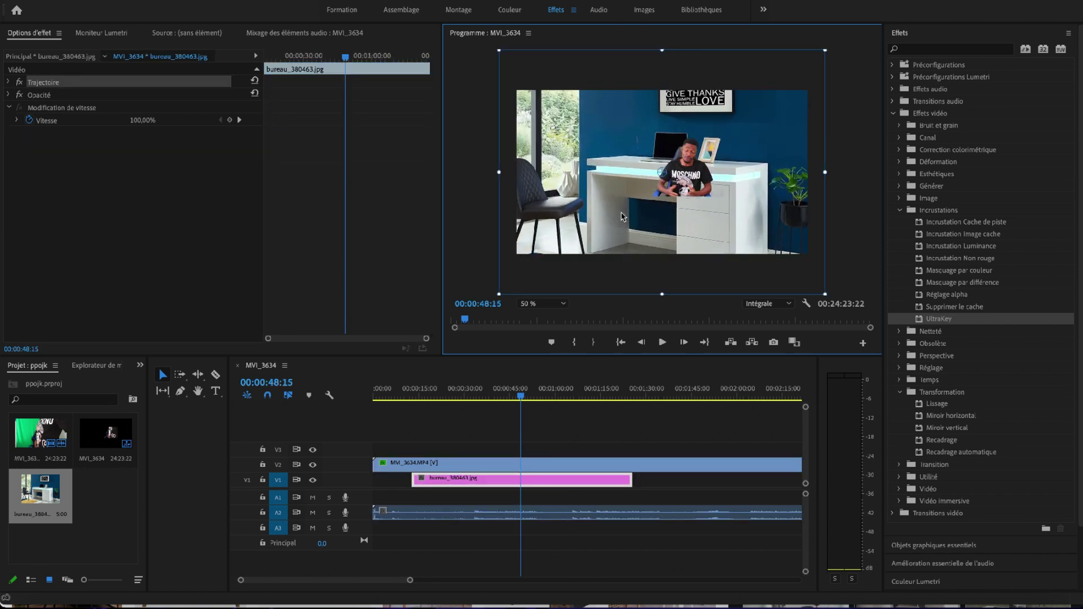
left_click(826, 158)
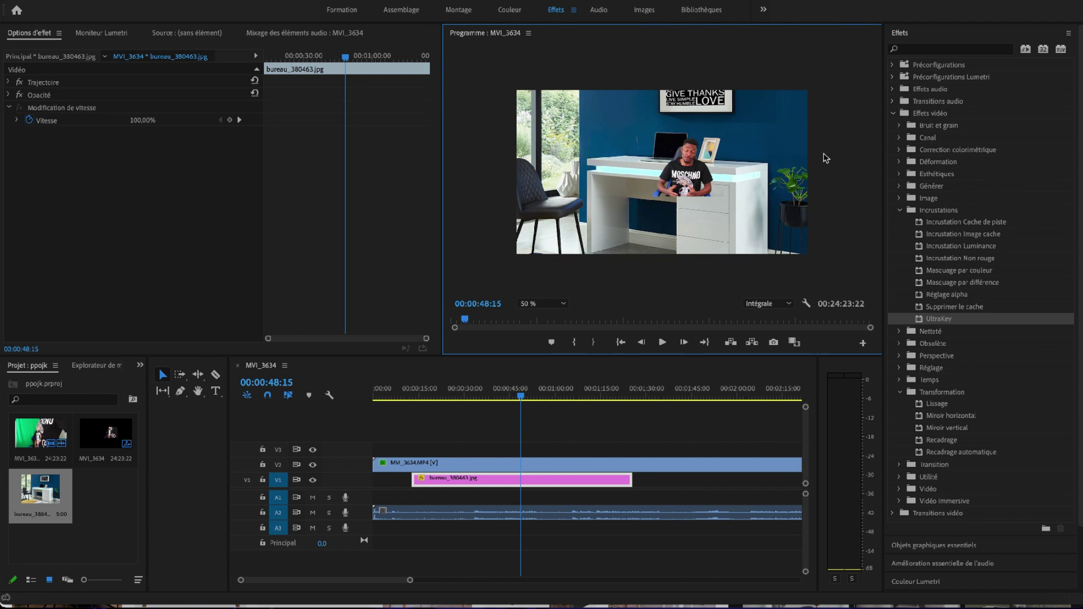
Enlarge the keyed MVI_3634 clip and shift it toward the right side of the office desk.
left_click(700, 188)
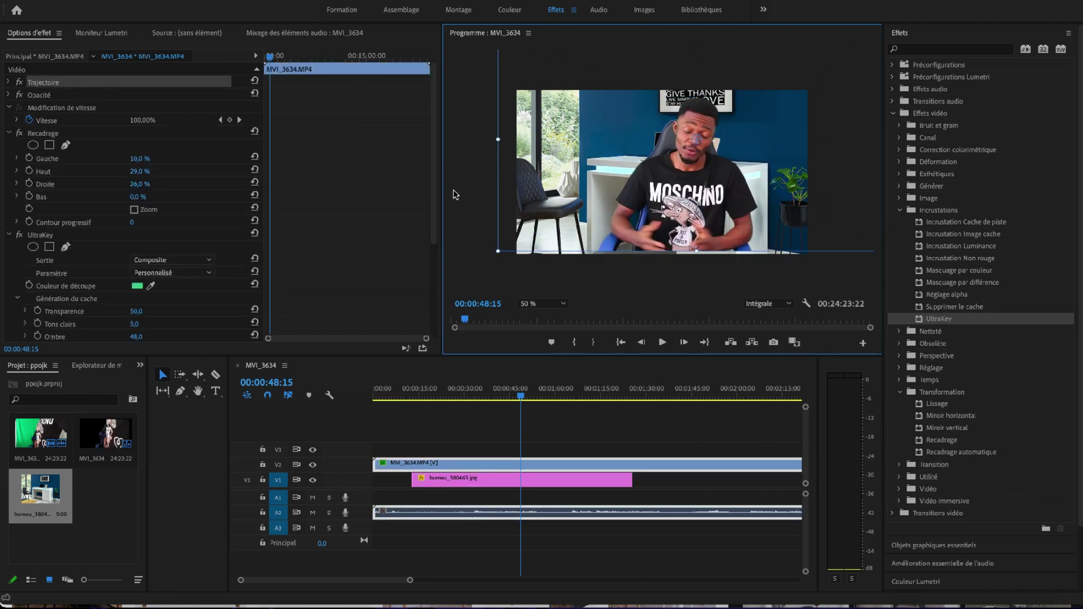
left_click(471, 197)
left_click(546, 144)
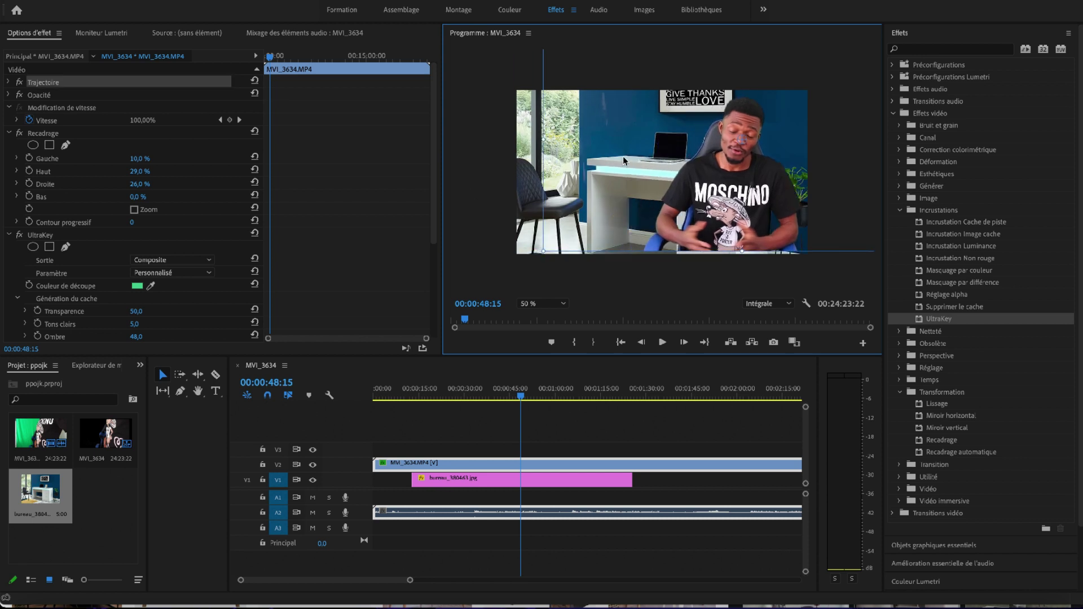
Rescale and reposition the office image to show its whole wall picture, and move the keyed clip to the left of that picture.
left_click(536, 177)
left_click_drag(536, 178, 546, 162)
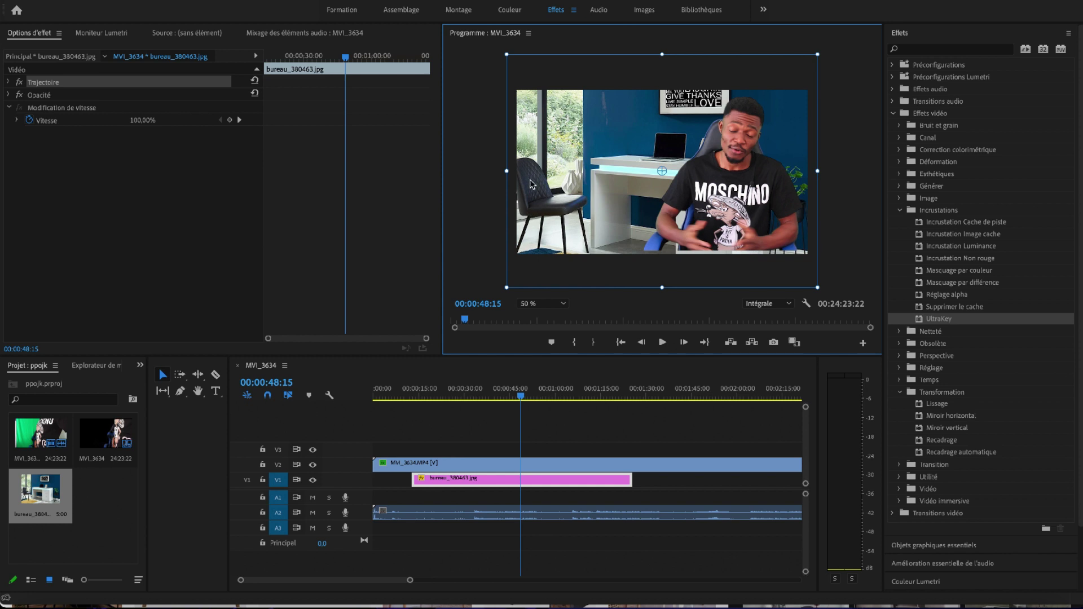
key("super+z")
key("super+z")
key("super+z")
key("super+z")
key("super+z")
key("super+z")
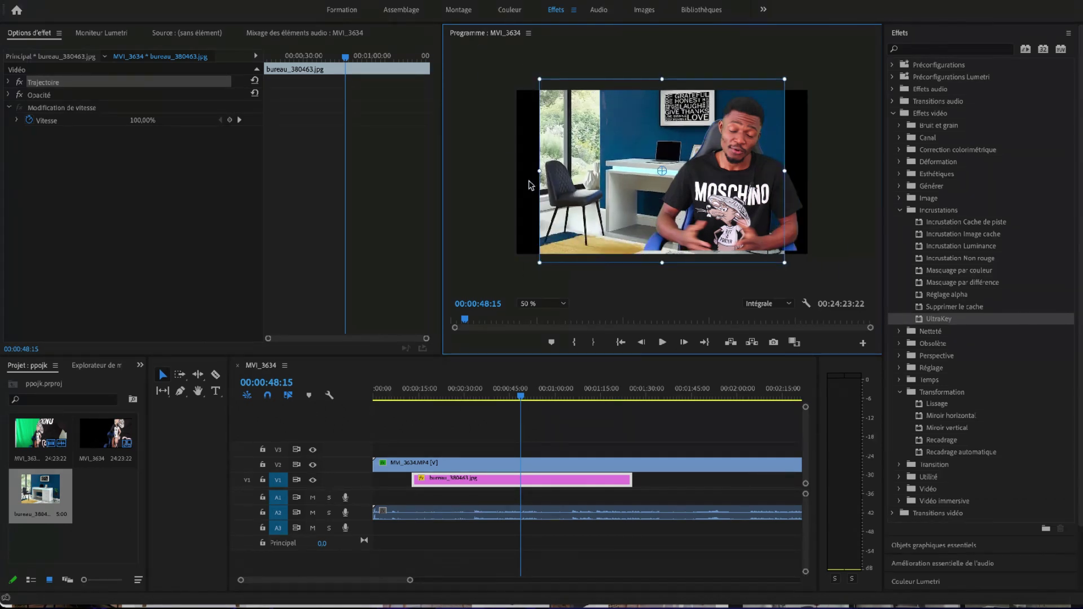
left_click(534, 183)
left_click(659, 198)
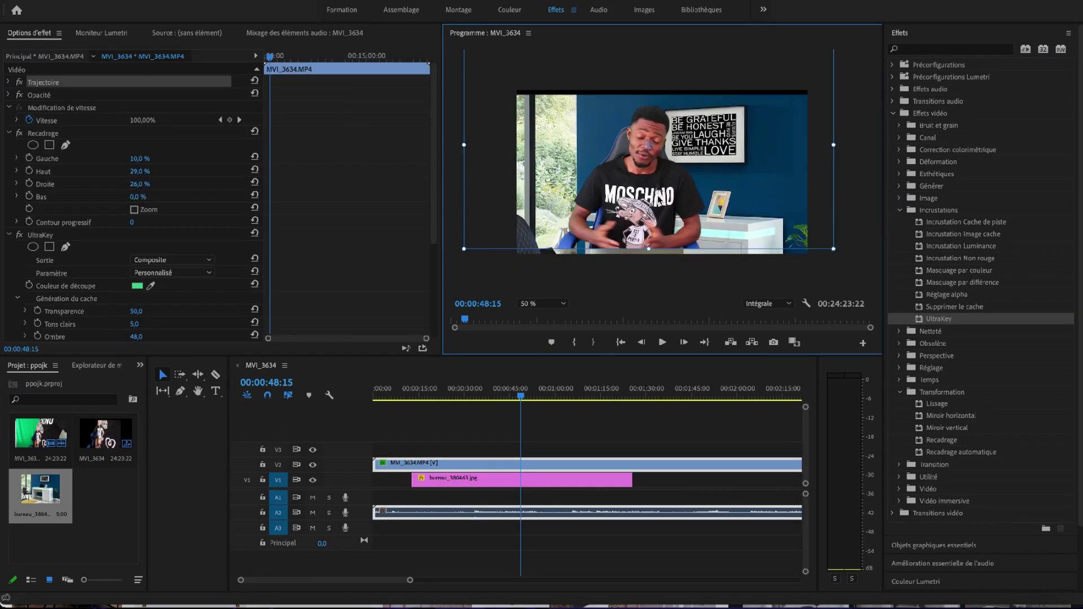
left_click_drag(661, 194, 607, 185)
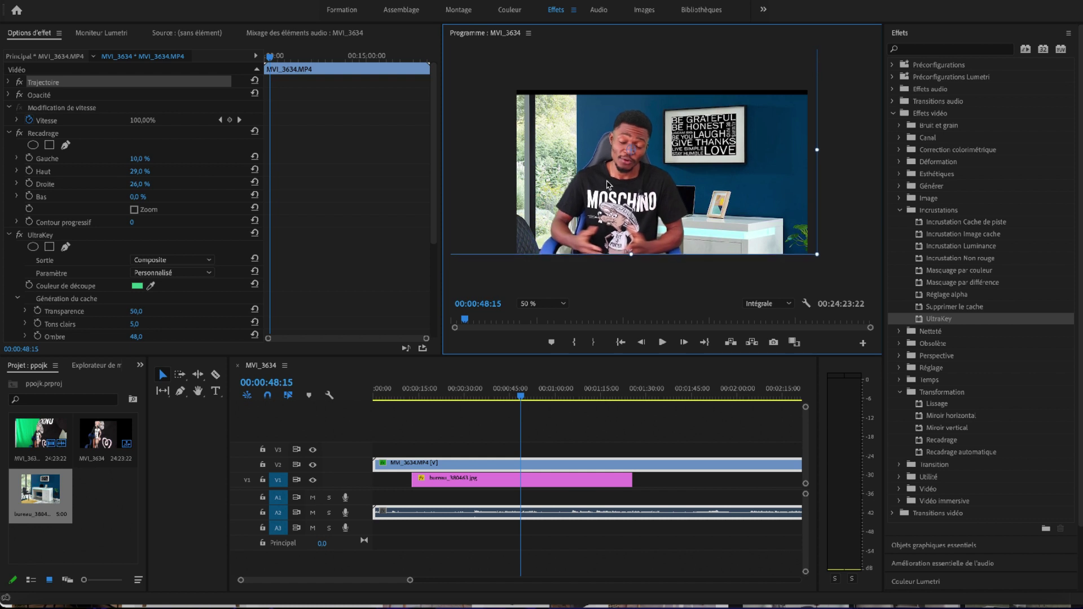
Extend the bureau_380463.jpg clip on V1 to about 00:02:11 and scrub the composite to 00:01:13:15.
left_click(582, 484)
left_click_drag(631, 480, 773, 480)
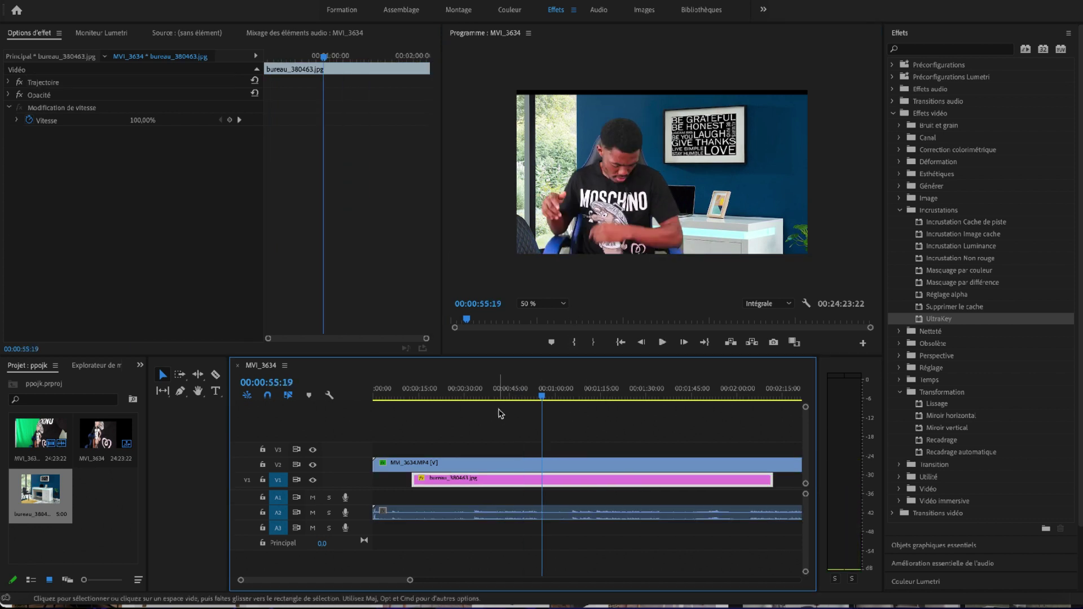
left_click(473, 395)
left_click_drag(473, 396, 599, 407)
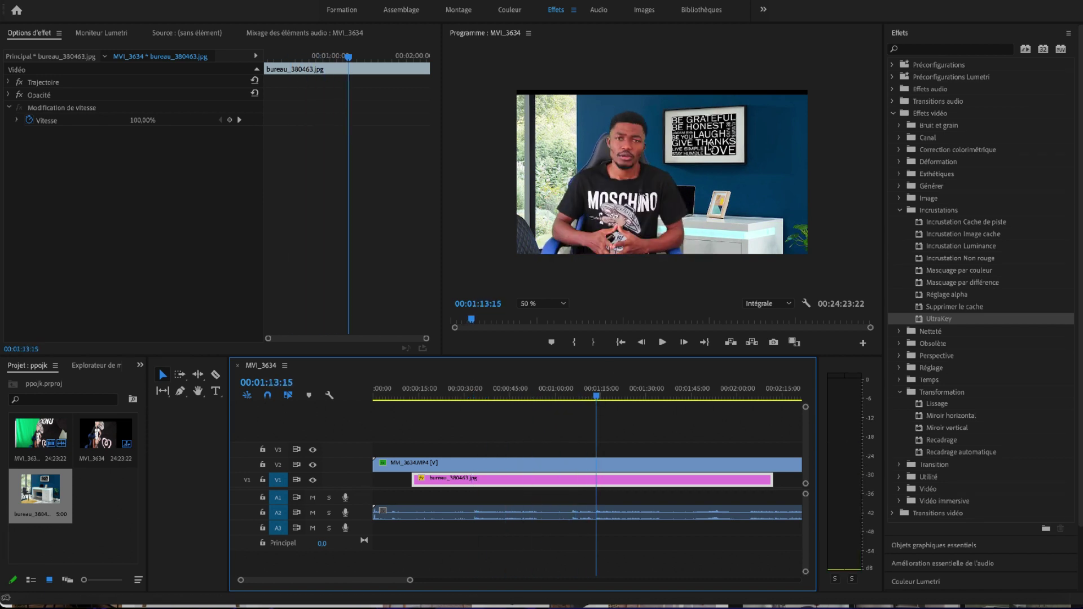
Scale down the keyed clip in front of the desk and play the composite to about 00:01:15:17.
left_click(642, 188)
left_click_drag(642, 187, 625, 225)
key("space")
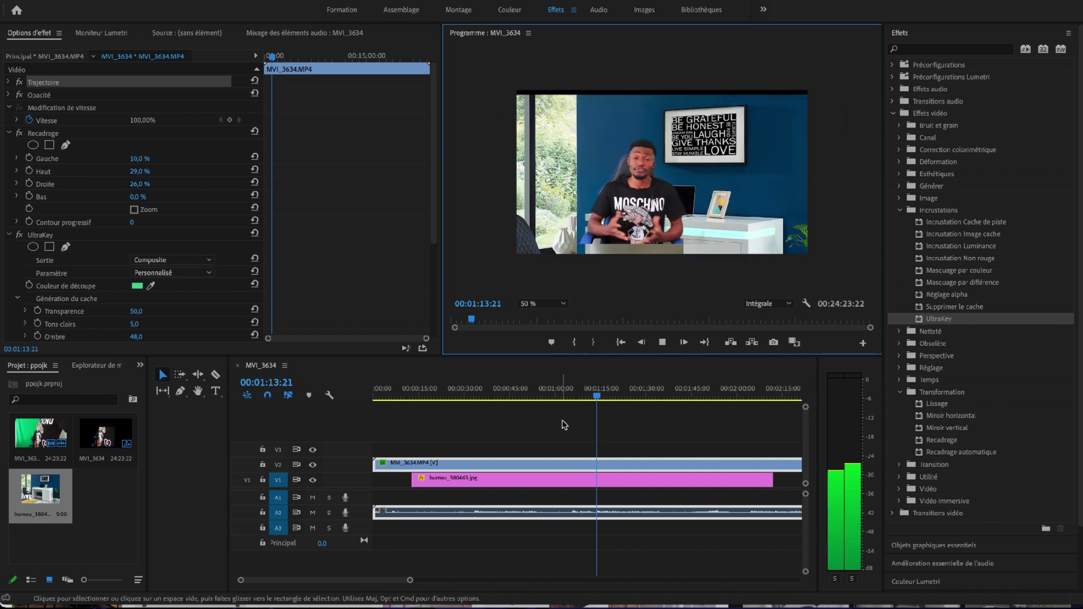
key("space")
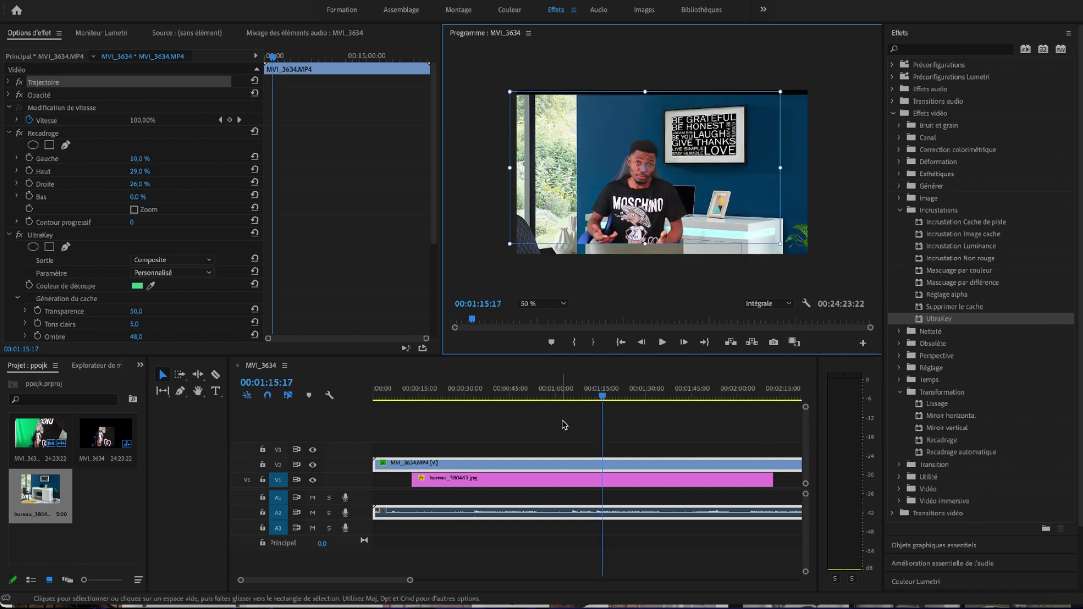
At 00:00:18:00, set the UltraKey Piédestal to 82,0 and shrink the keyed clip slightly.
left_click(429, 396)
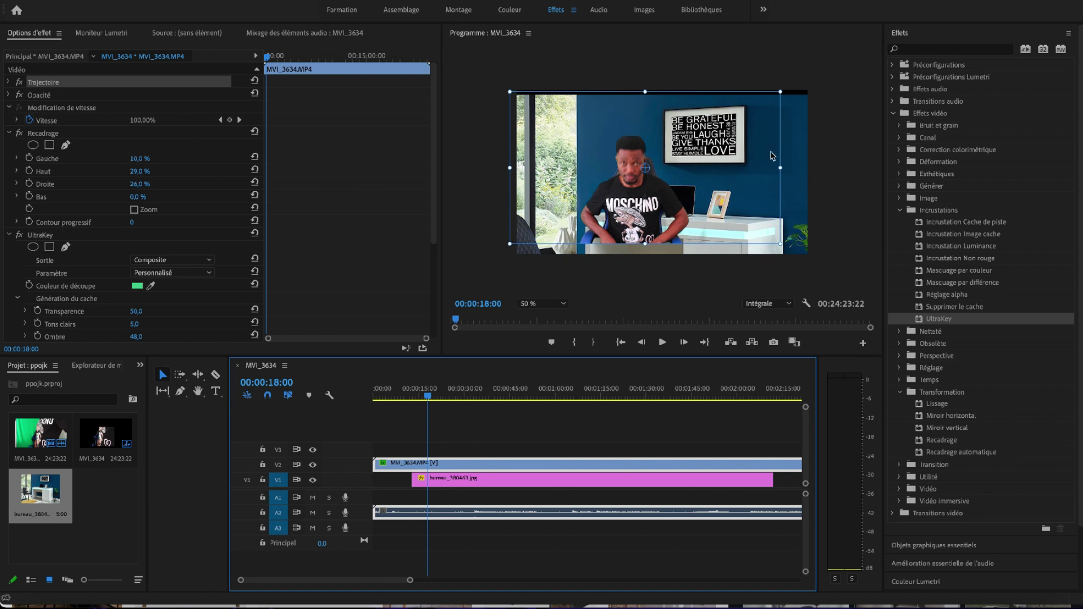
scroll(327, 189, "down", 3)
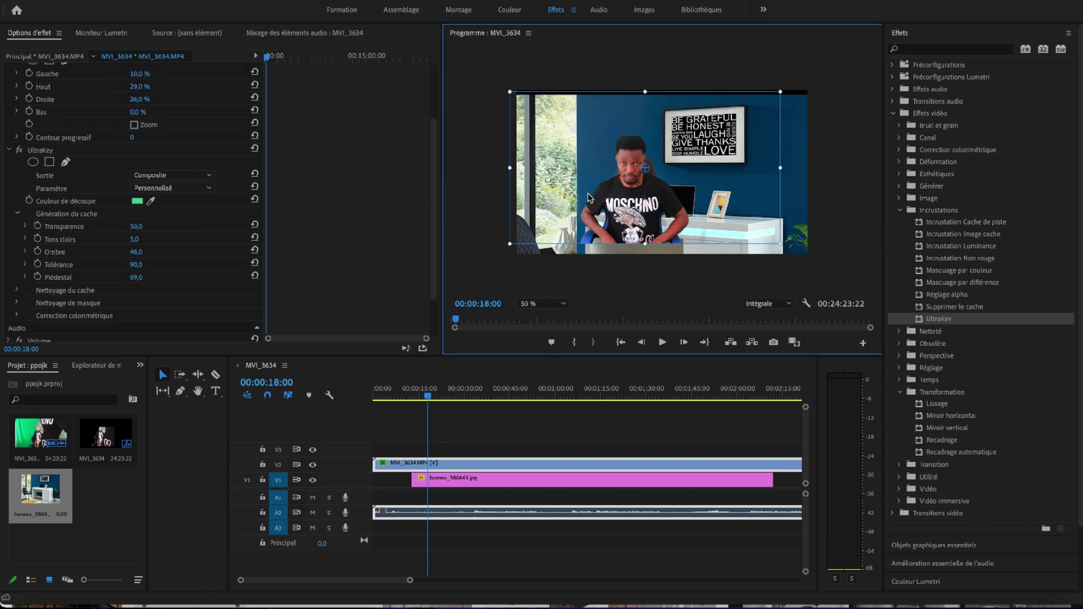
left_click(142, 284)
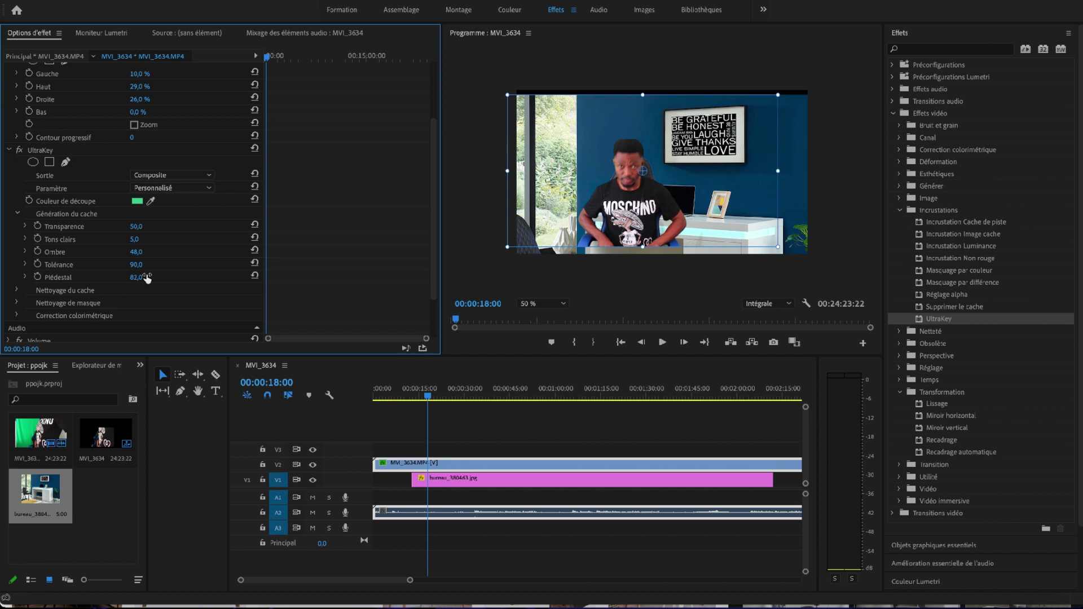
left_click(660, 199)
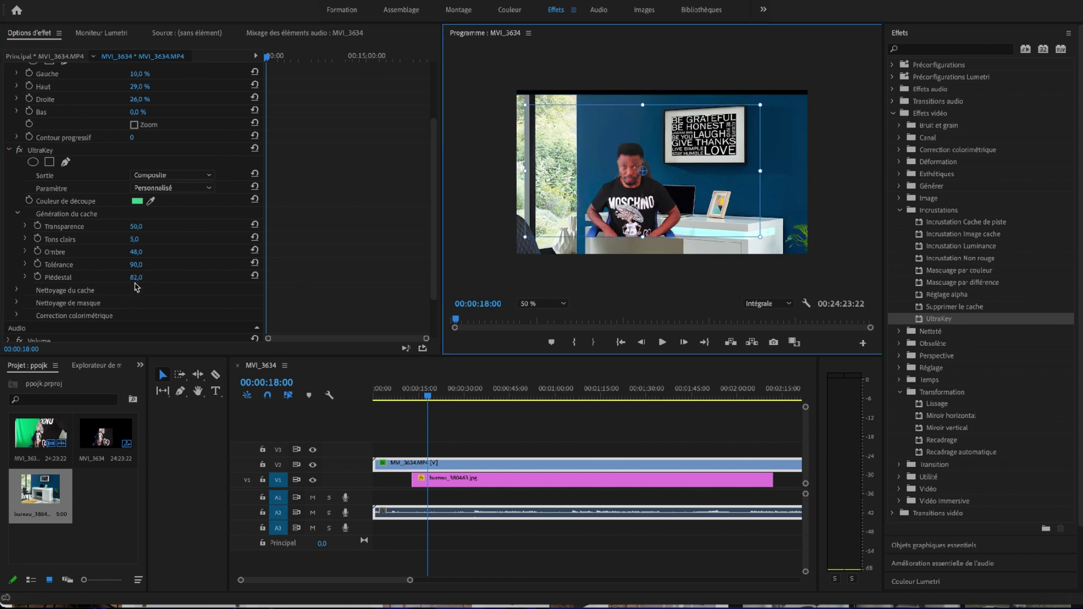
Set the UltraKey Ombre value to 47,0 on the keyed clip.
left_click(136, 282)
left_click(136, 252)
type("47")
key("Return")
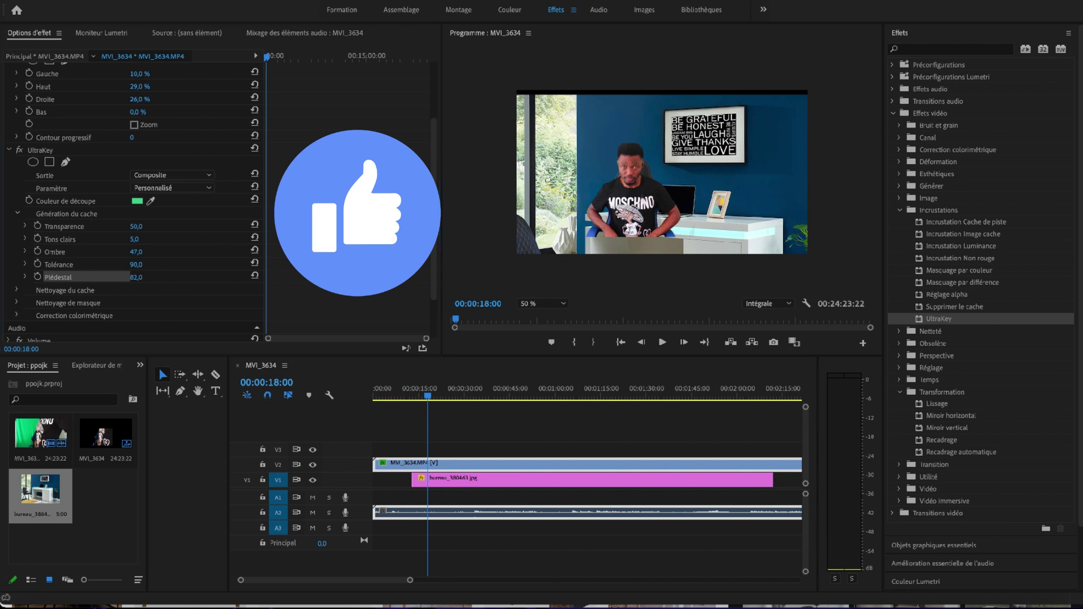
Switch to Firefox and open a new private browsing tab.
right_click(468, 605)
left_click(468, 604)
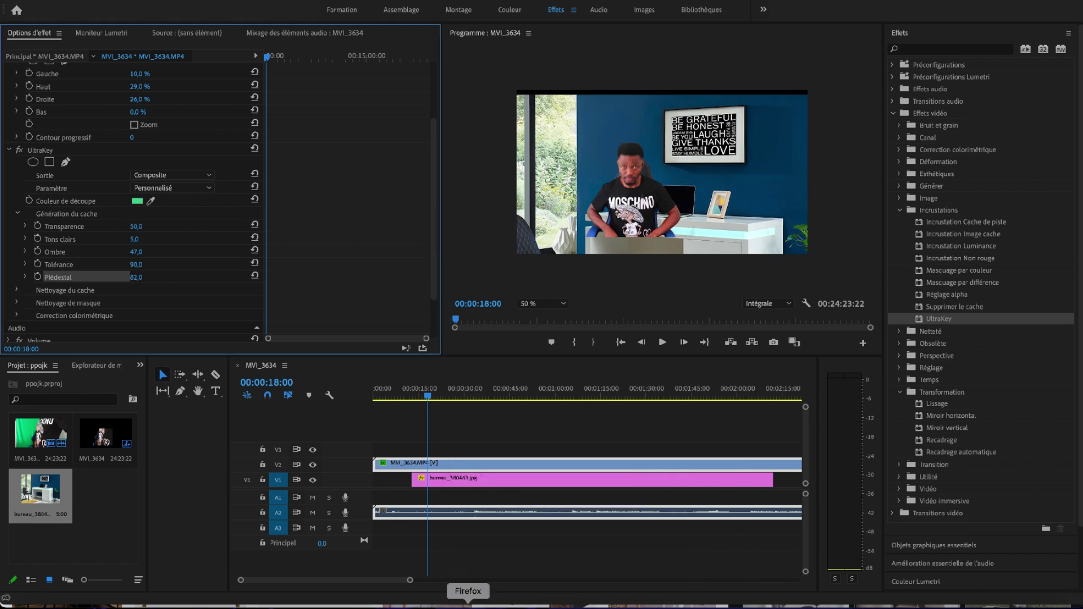
left_click(467, 605)
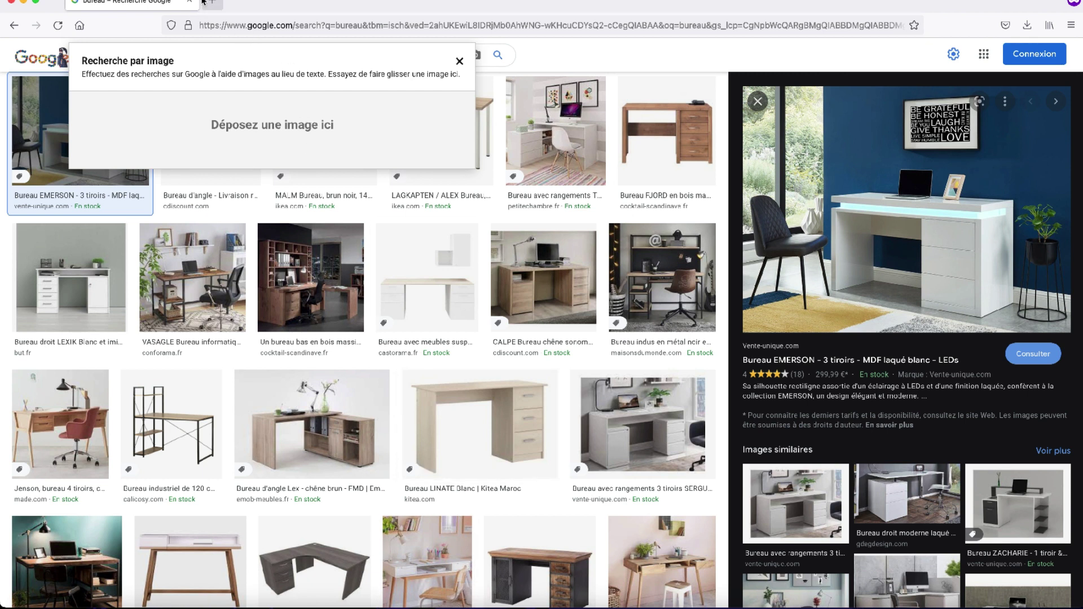
left_click(216, 8)
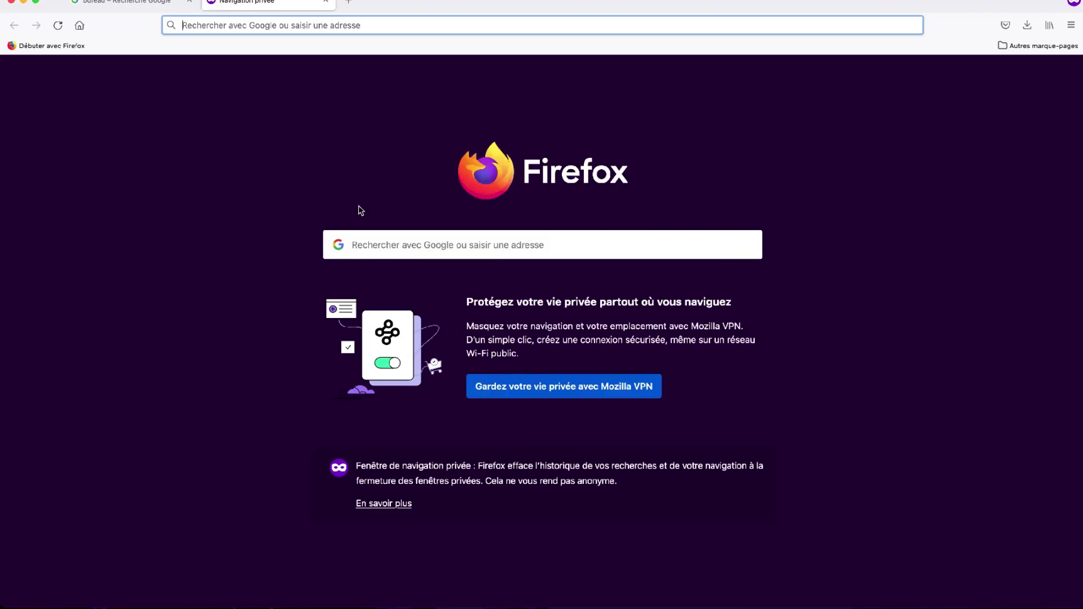